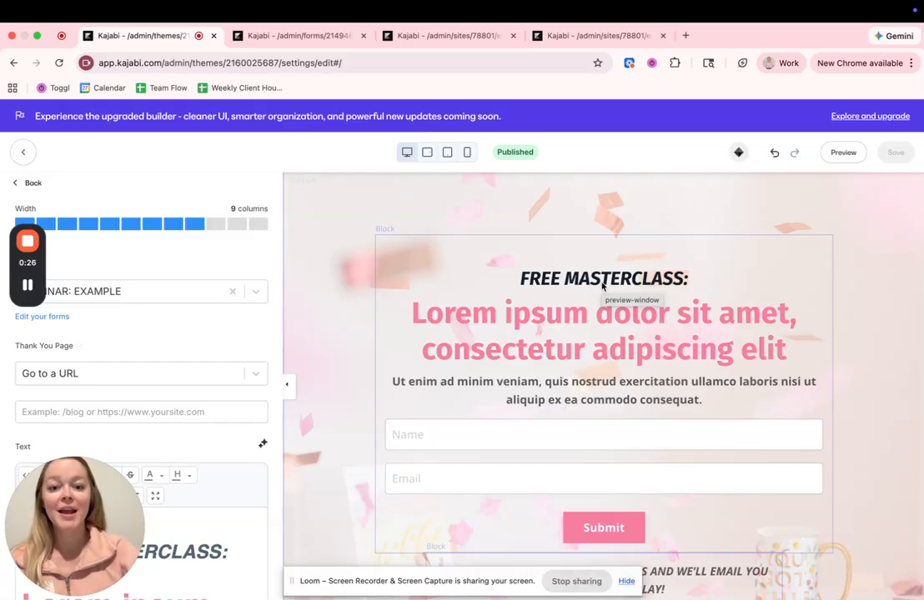
Step: Review the masterclass landing page from its opt-in block down to the presenter section
scroll(602, 286, down, 10)
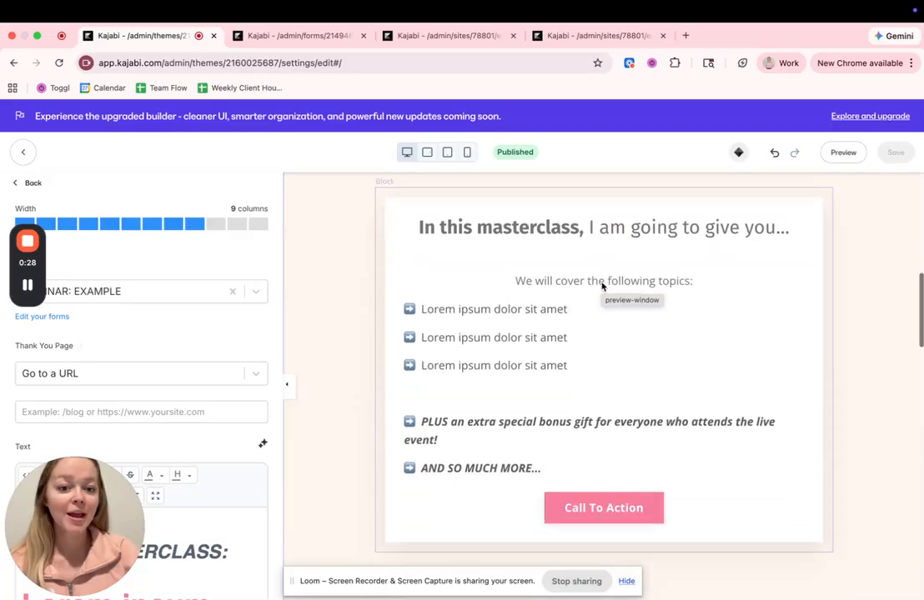
scroll(602, 286, down, 5)
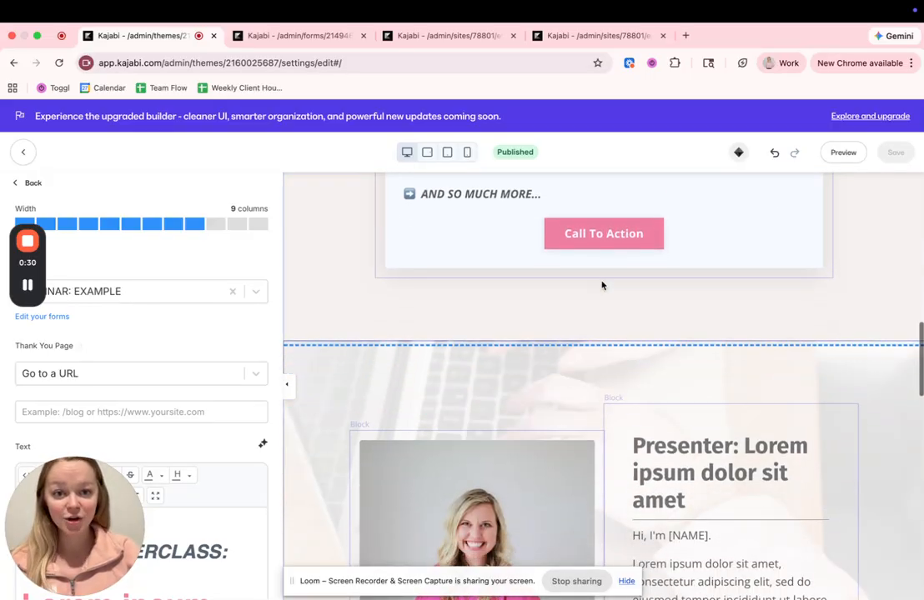
scroll(602, 286, up, 15)
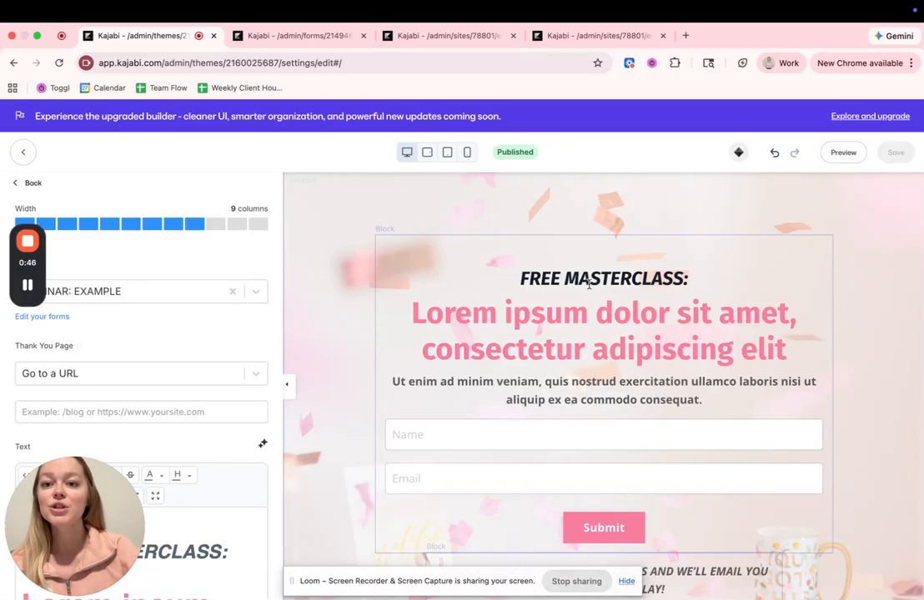
Step: Open the WEBINAR: EXAMPLE form from the forms list and examine its opt-in settings and form fields
click(300, 36)
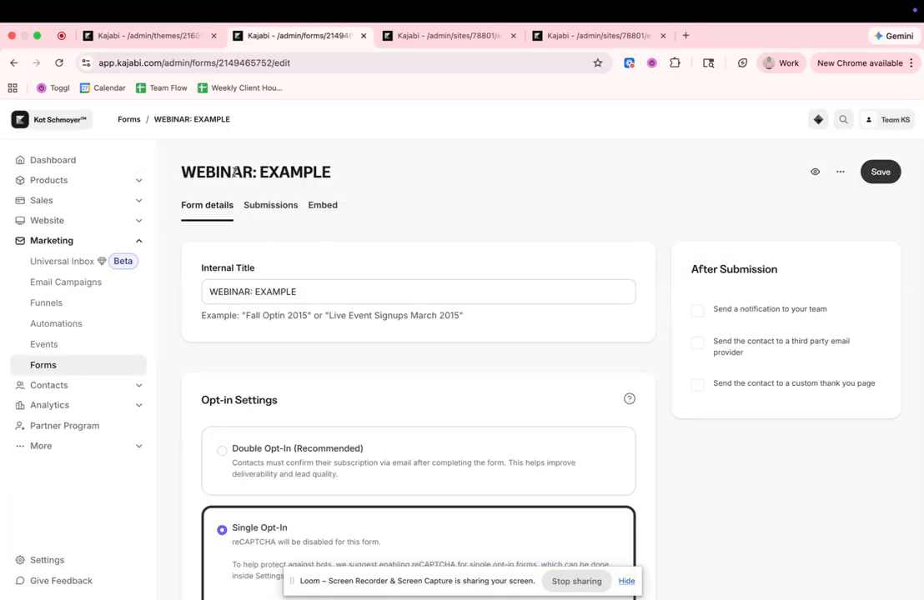
click(52, 368)
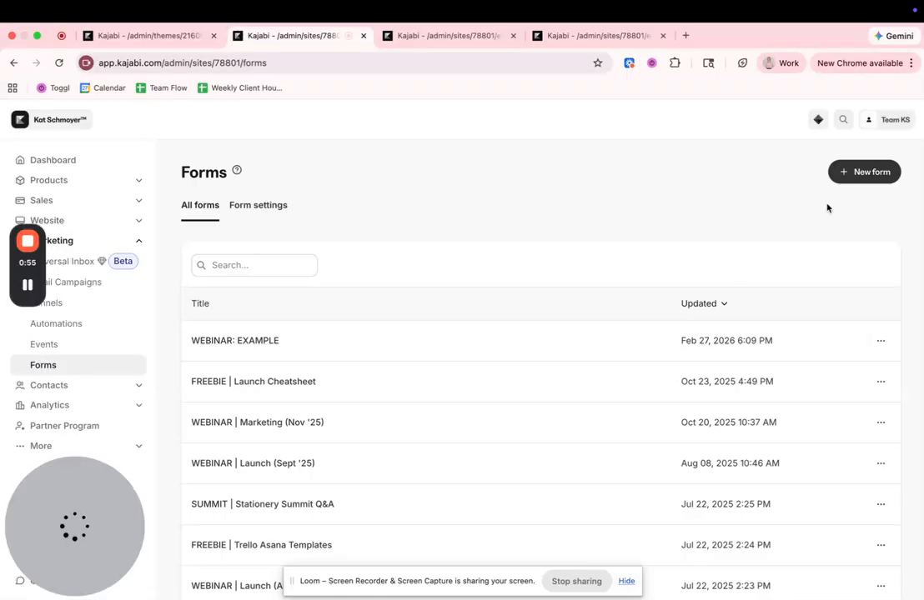
click(231, 344)
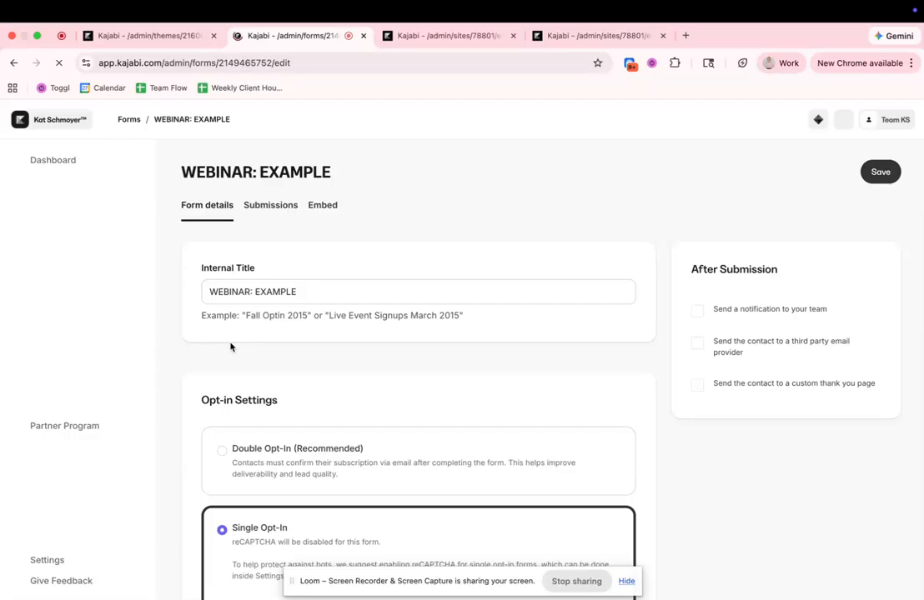
scroll(249, 379, down, 3)
scroll(301, 386, down, 2)
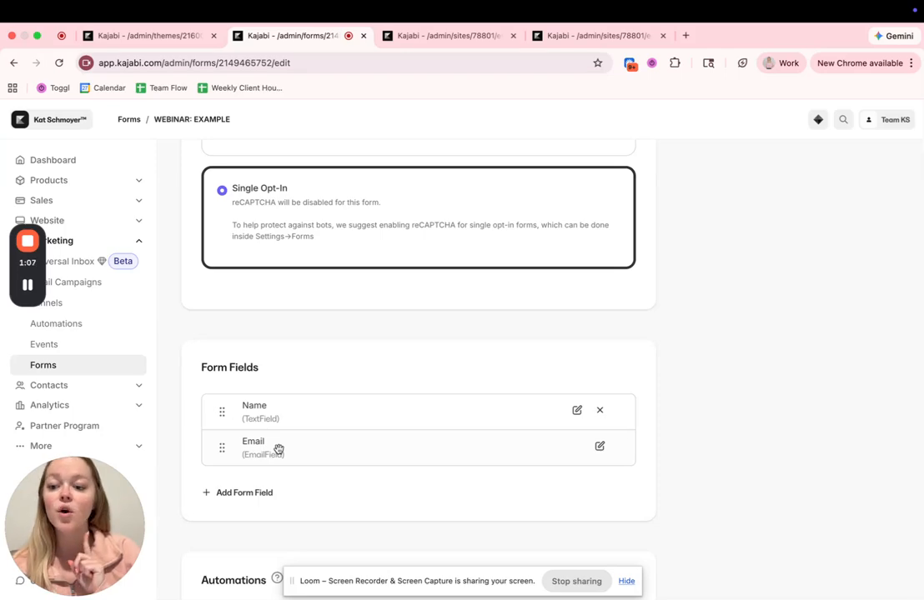
Step: Compare the opt-in fields on the landing page with the form's fields, and examine the form's existing automations
click(143, 36)
click(451, 435)
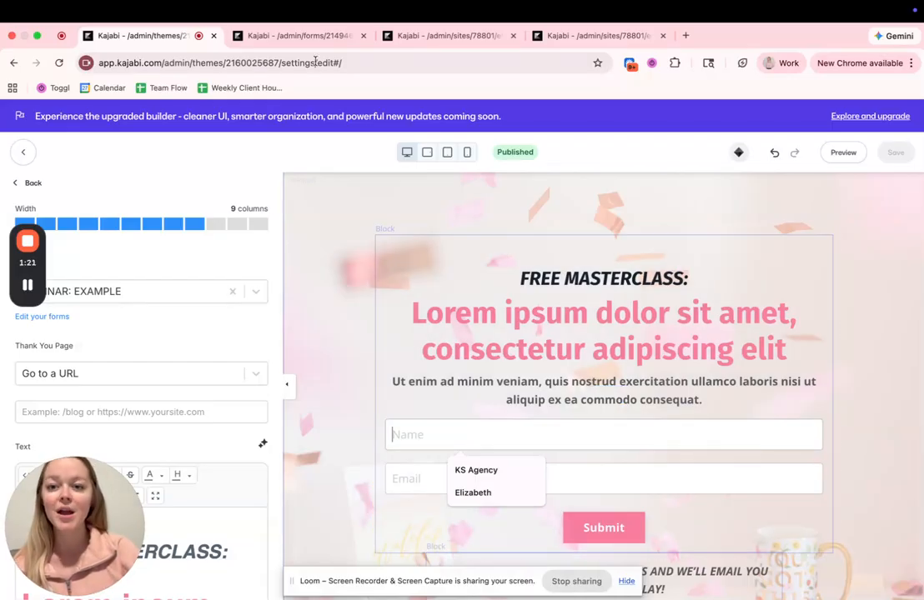
click(327, 36)
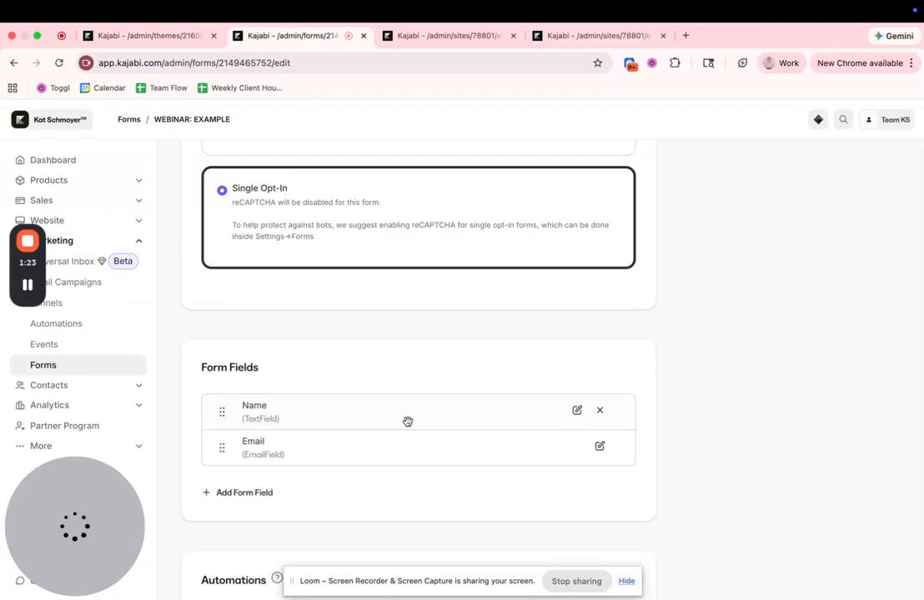
scroll(407, 422, down, 1)
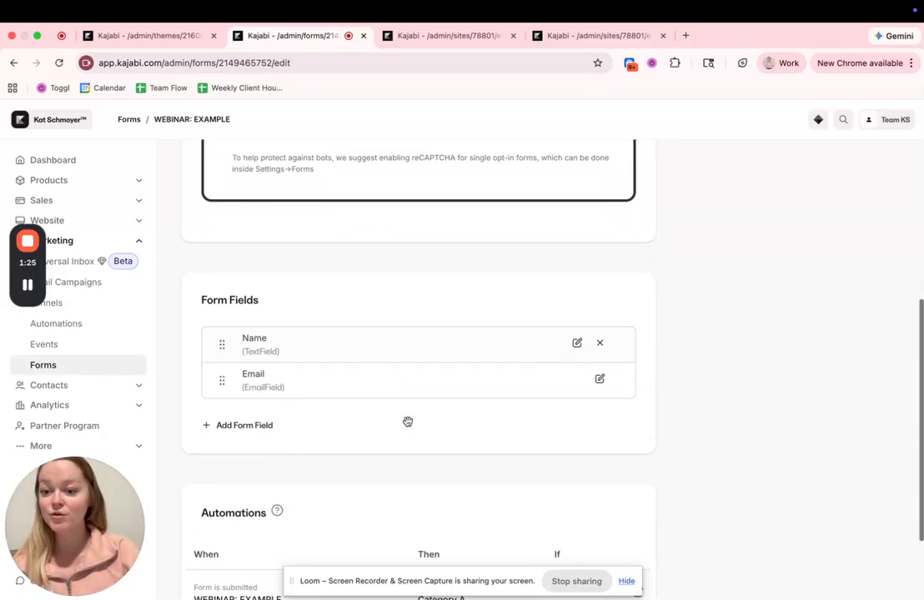
scroll(408, 421, down, 1)
scroll(408, 426, down, 1)
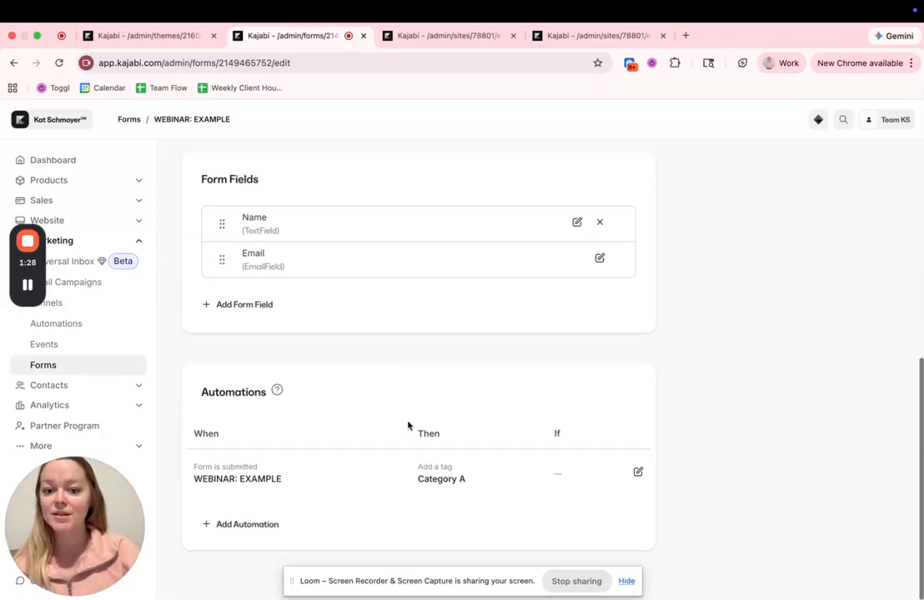
click(265, 526)
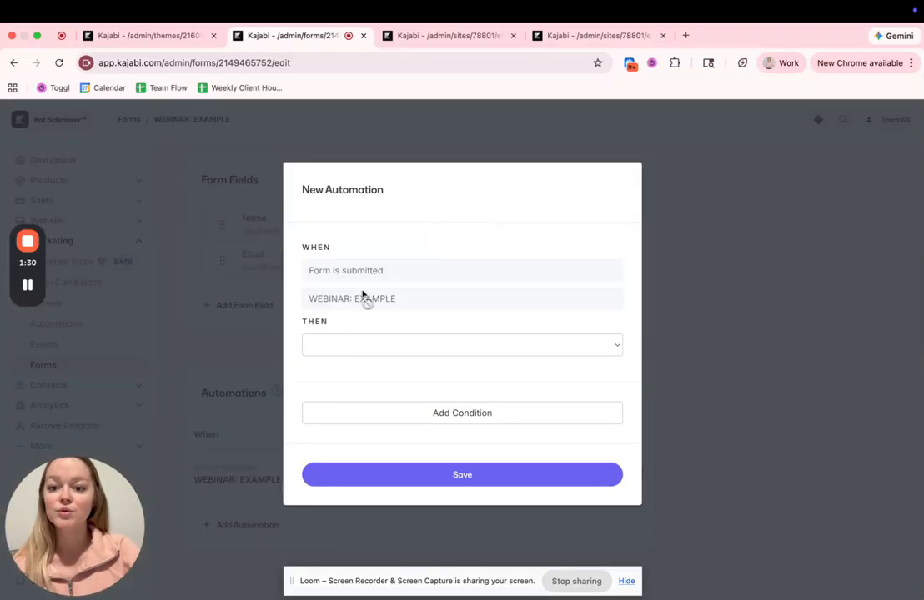
click(334, 350)
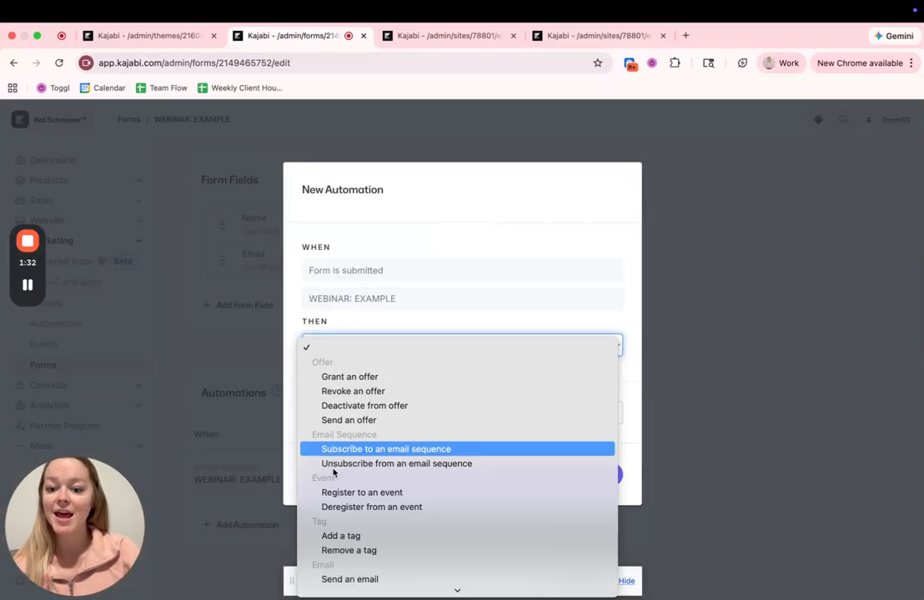
click(341, 536)
click(352, 378)
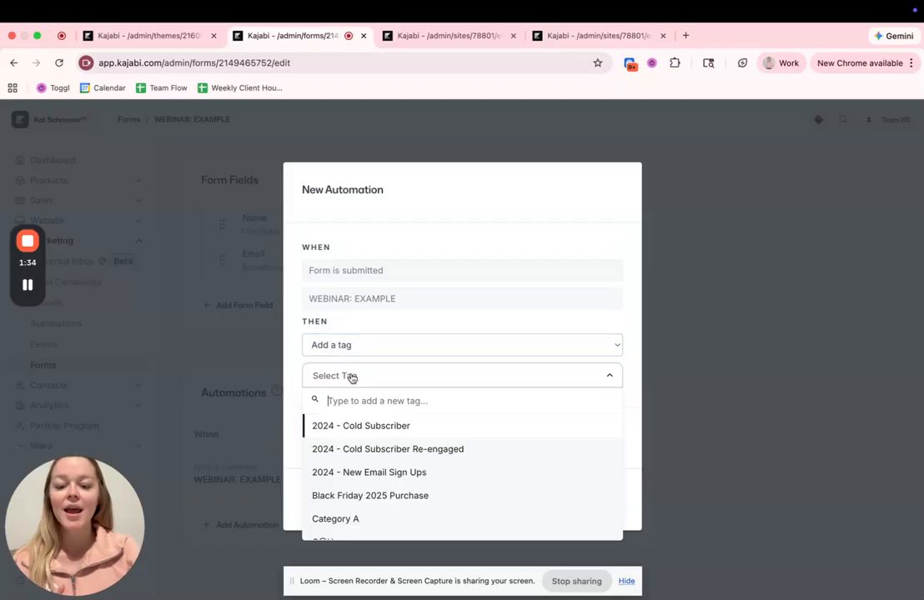
text(Webinar Re)
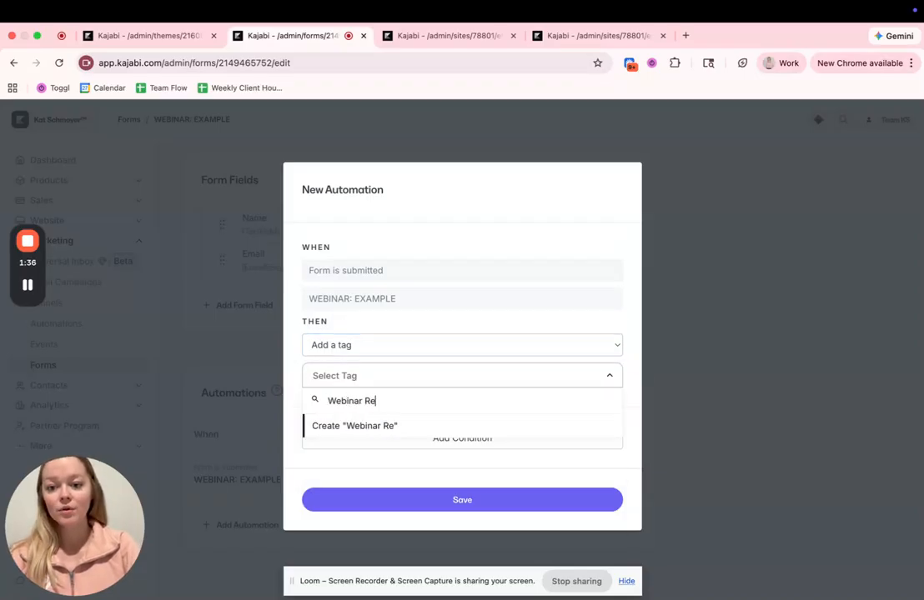
text(gistered)
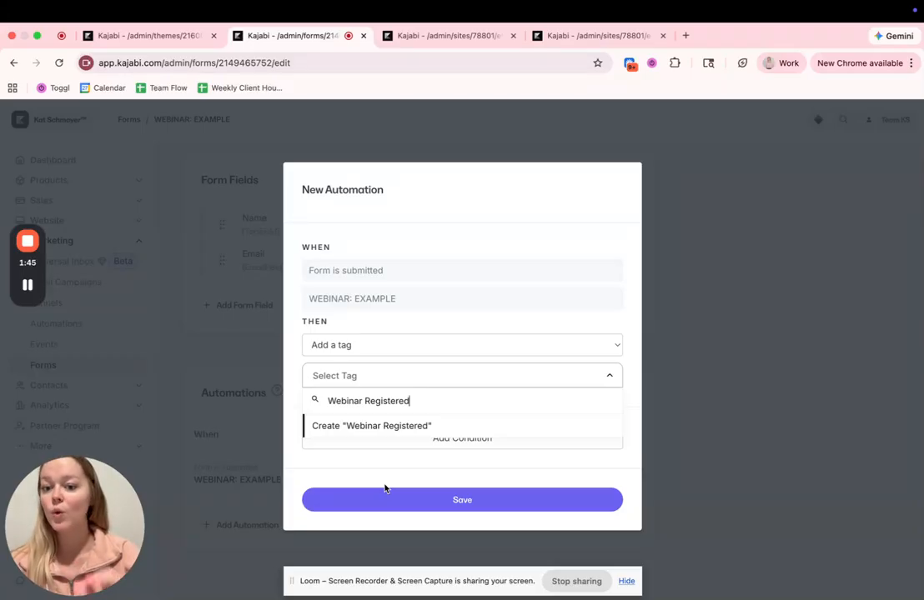
click(231, 495)
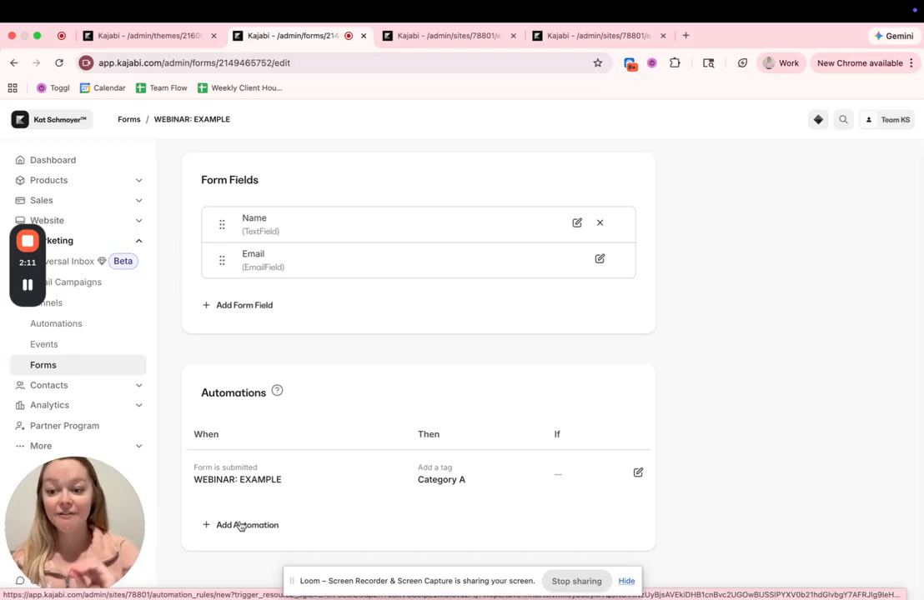
Step: Start a new marketing event and title it EXAMPLE WEBINAR
click(437, 39)
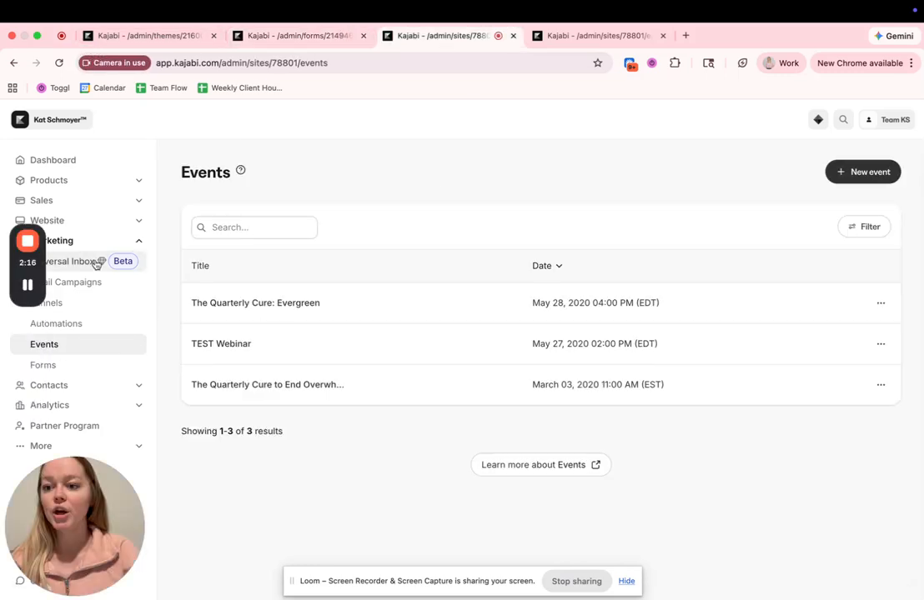
click(872, 181)
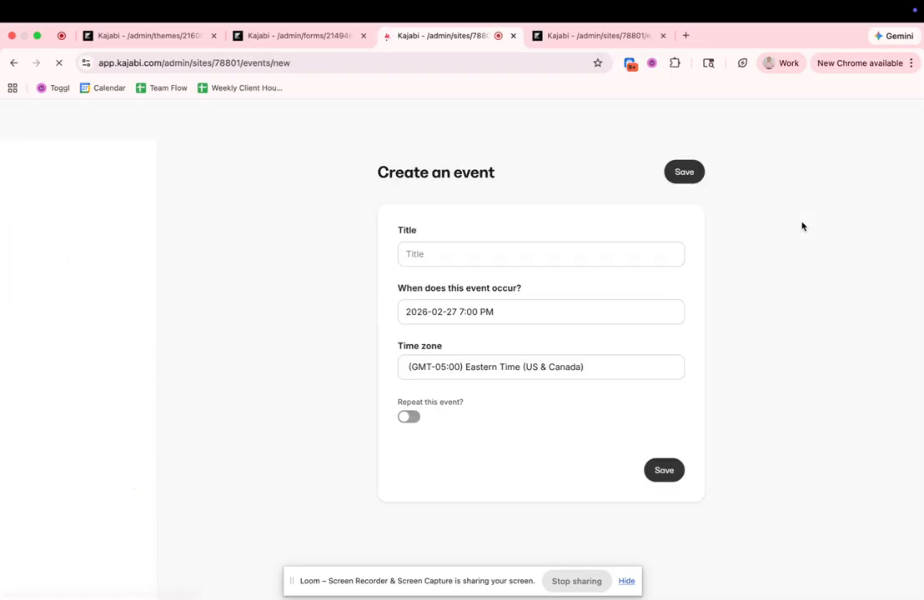
click(524, 250)
text(EXAMPLE WEBINAR)
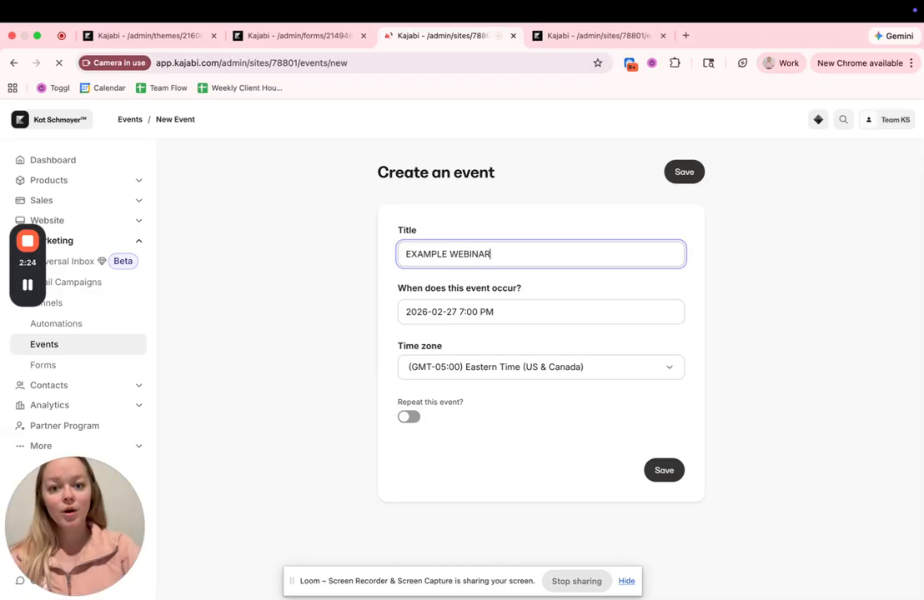
Step: Set the event's date to April 1, 2026 and save the event
click(480, 316)
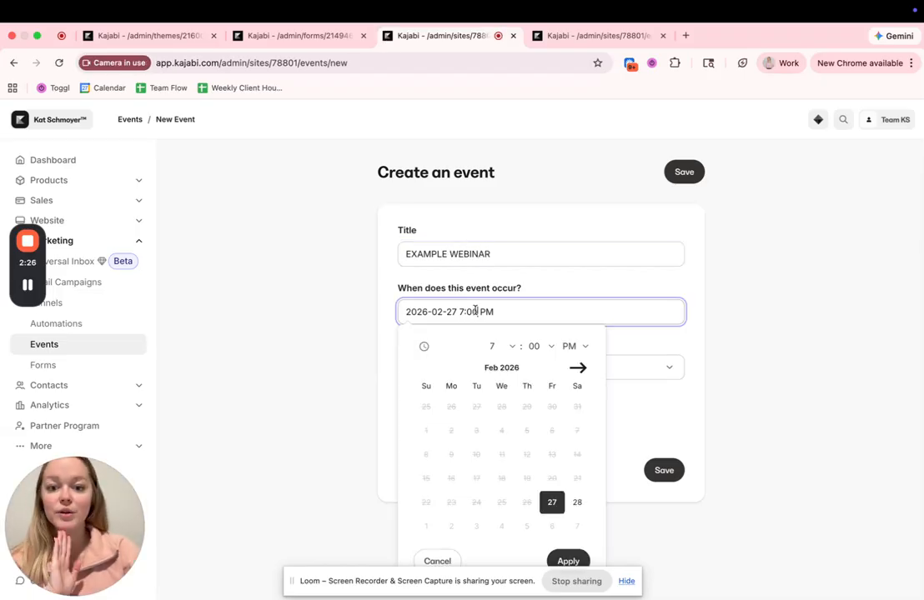
click(577, 368)
click(577, 368)
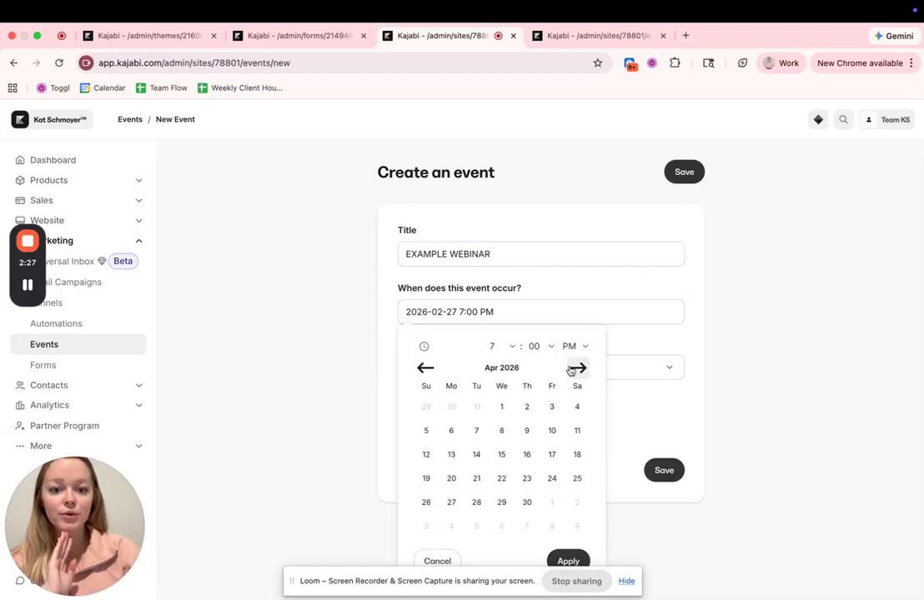
click(502, 406)
click(566, 558)
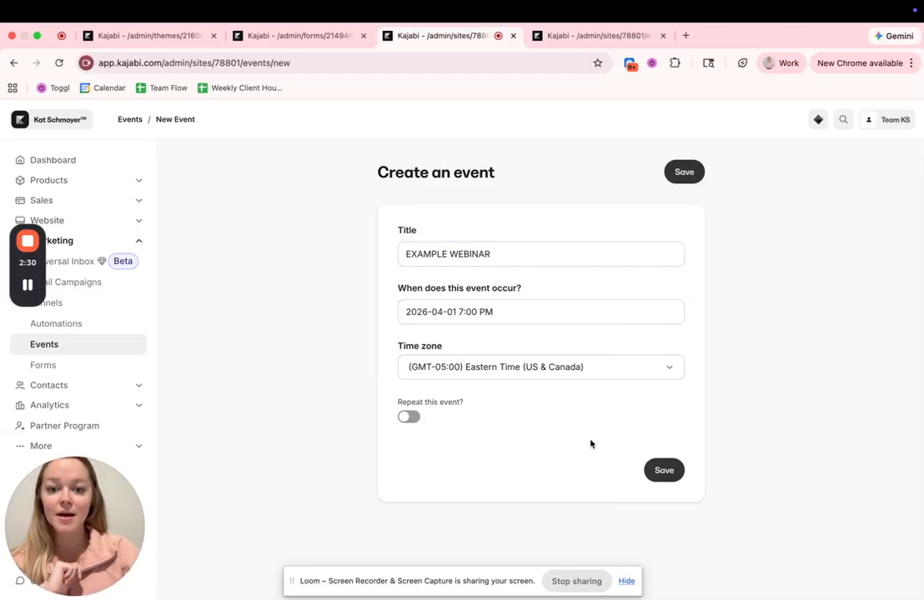
click(648, 473)
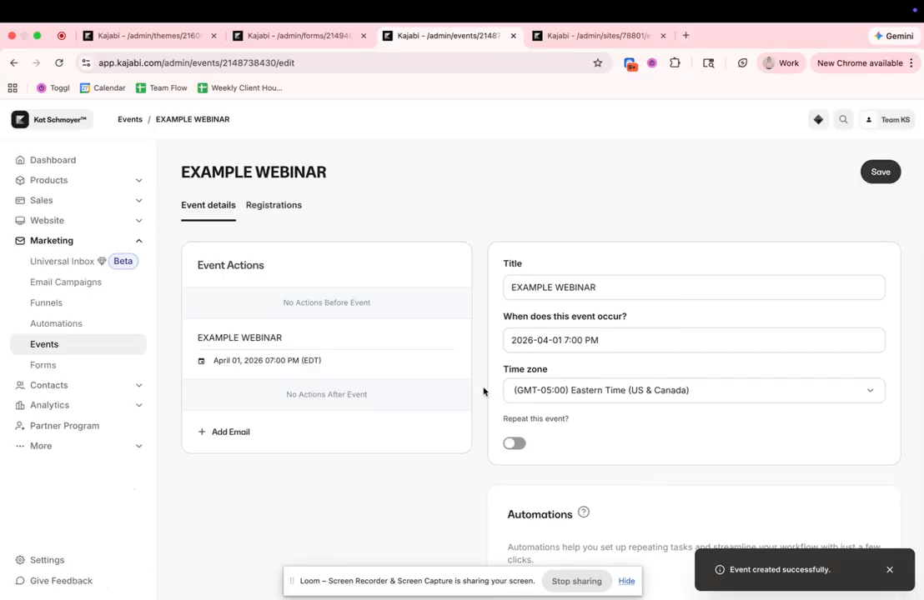
Step: Add and save an automation on the WEBINAR: EXAMPLE form that registers submitters to the EXAMPLE WEBINAR event
click(324, 38)
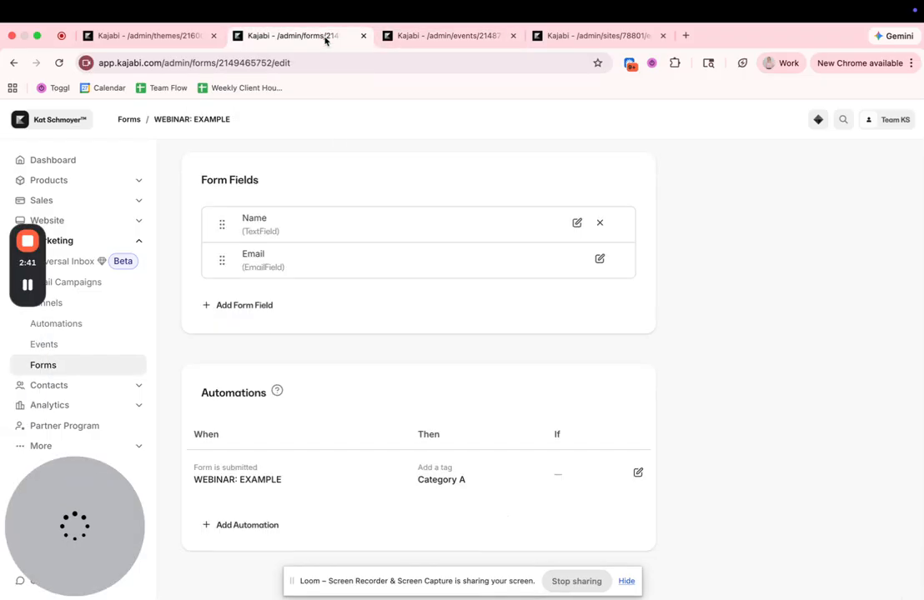
click(249, 527)
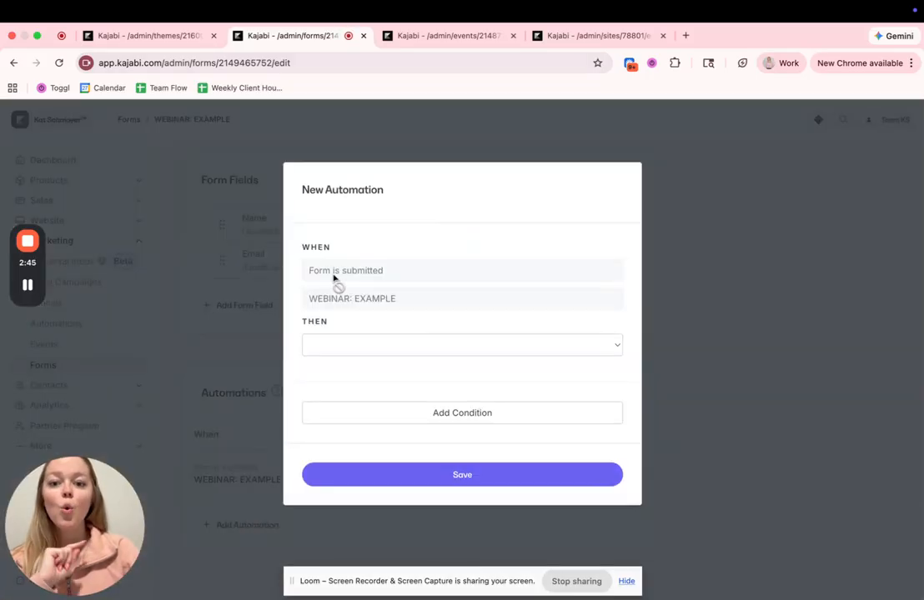
click(330, 347)
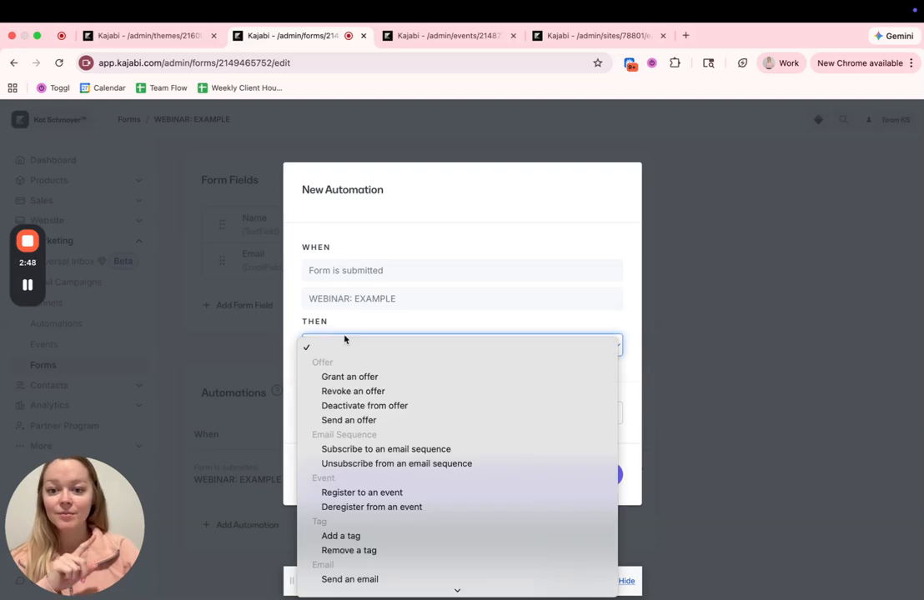
click(371, 493)
click(377, 377)
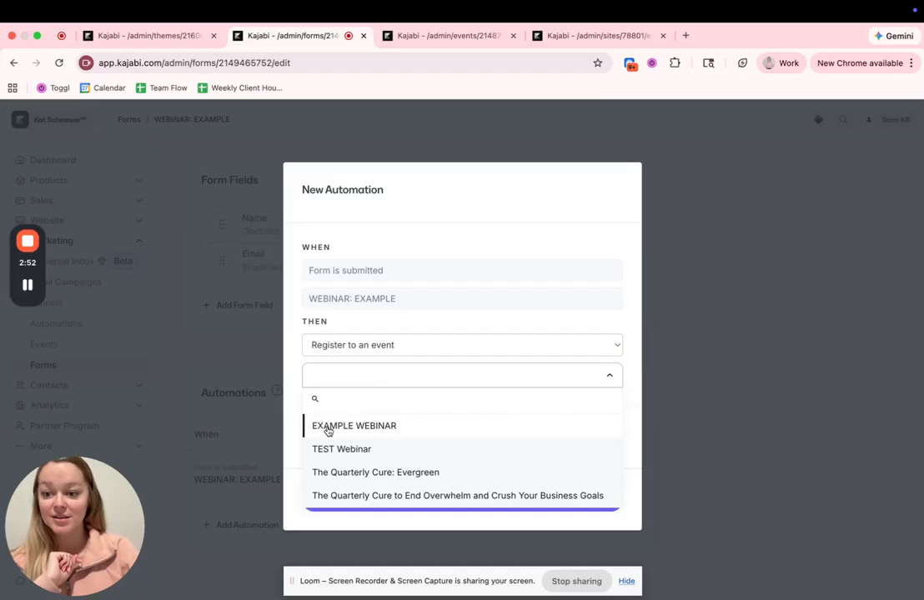
click(331, 427)
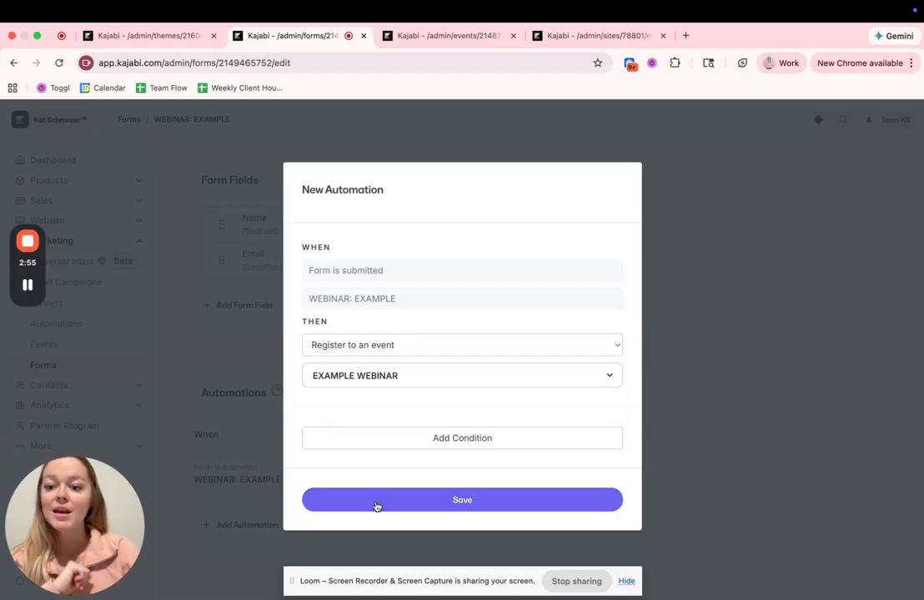
click(376, 500)
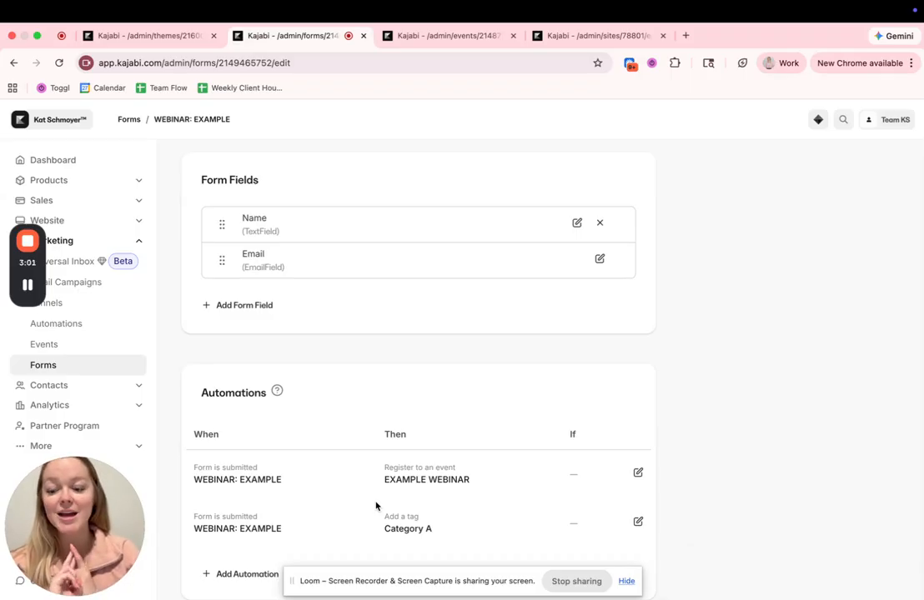
Step: Start a new email on the EXAMPLE WEBINAR event and set it to send at time of registration
click(451, 37)
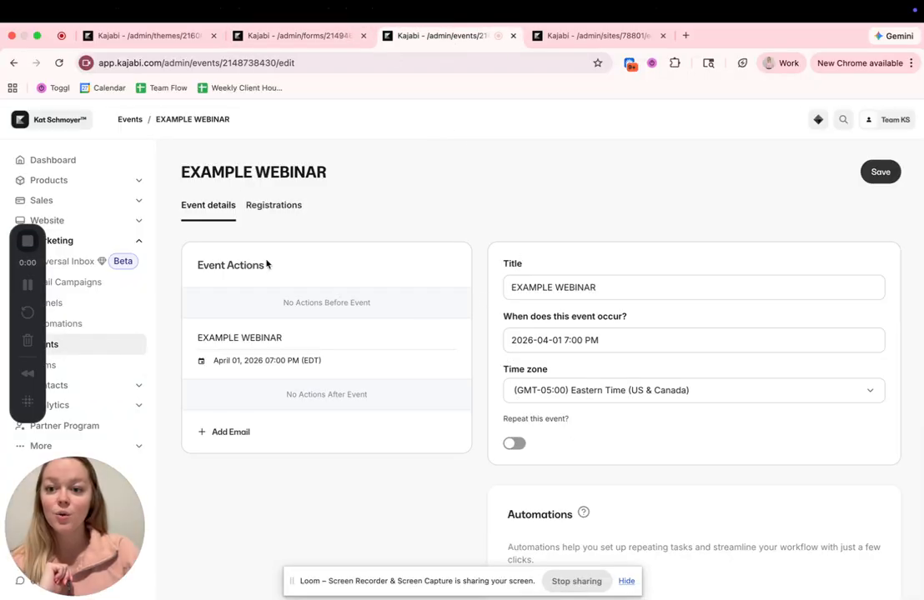
click(231, 432)
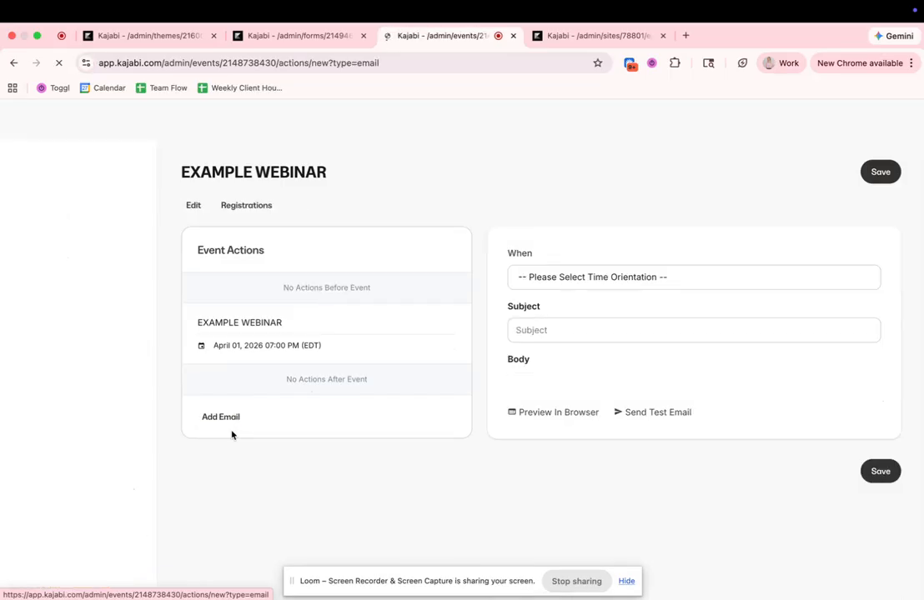
click(585, 280)
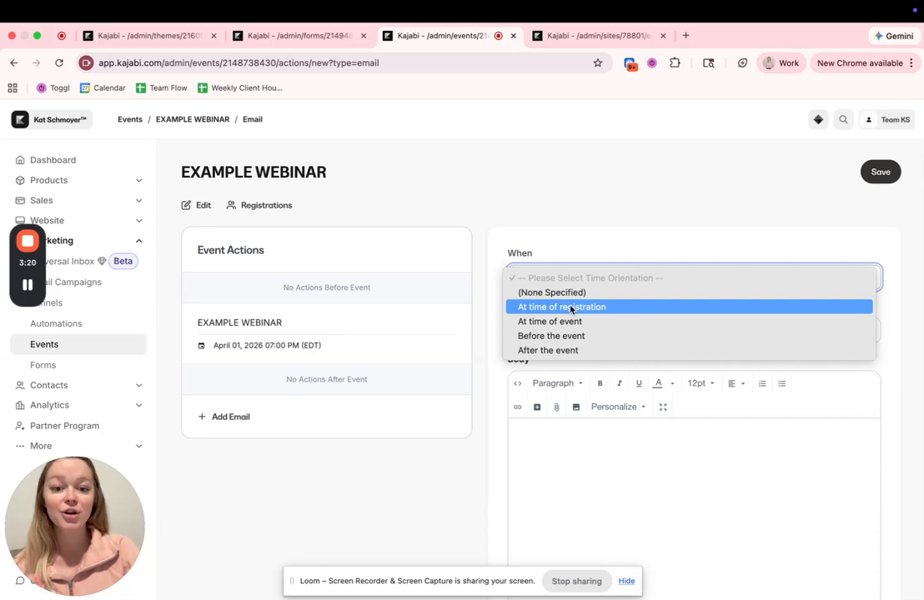
click(572, 308)
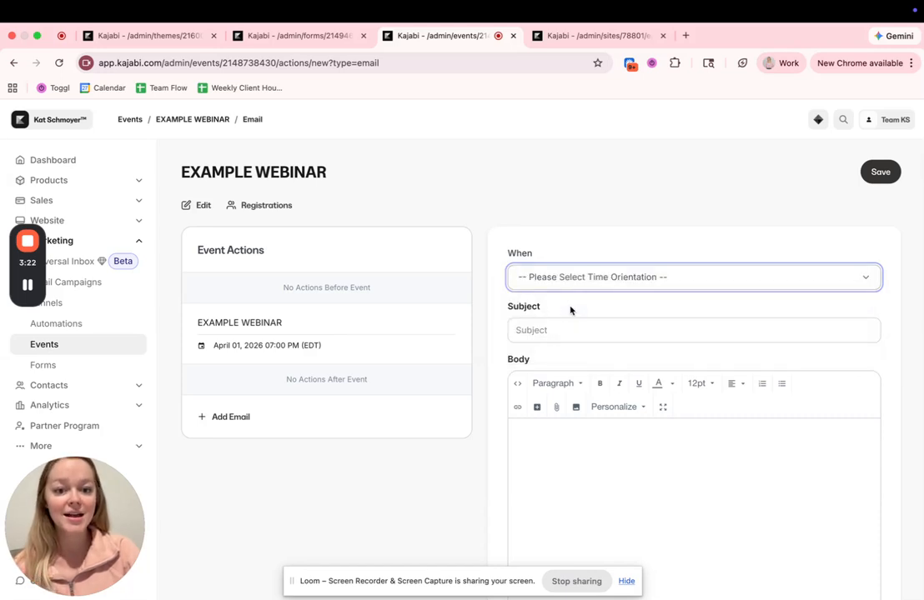
click(545, 327)
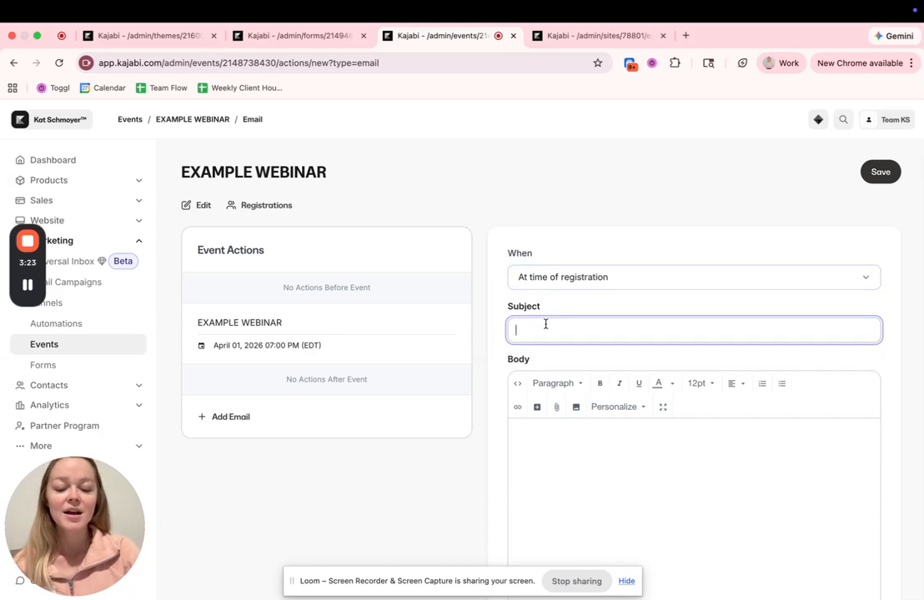
click(557, 457)
scroll(557, 458, down, 2)
scroll(557, 458, up, 2)
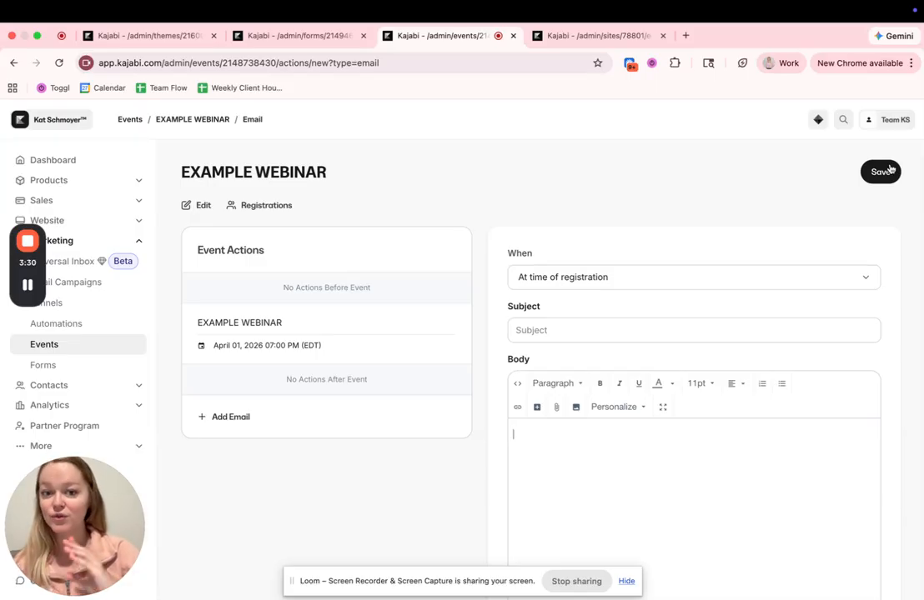
Step: Set the event email's timing to 24 hours before the event
click(562, 283)
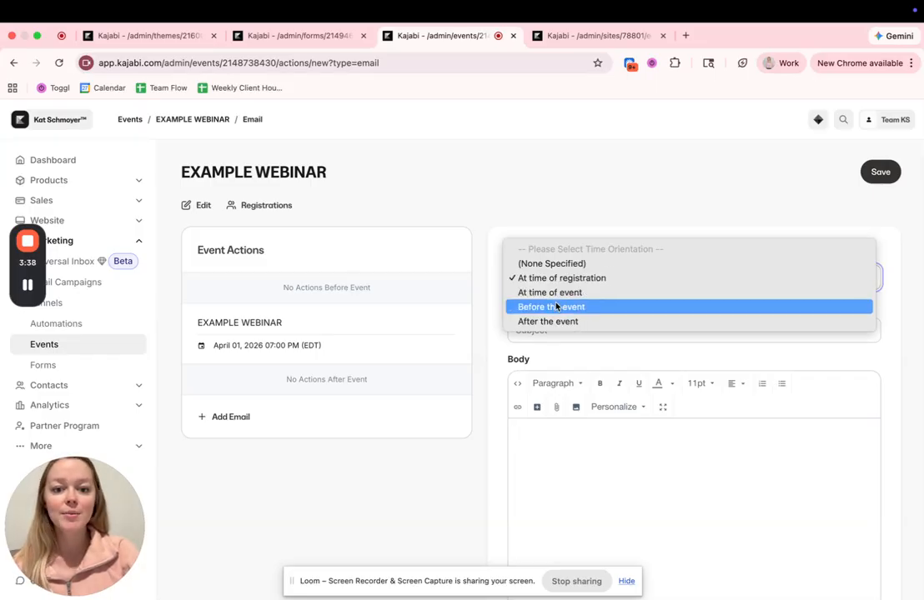
click(543, 311)
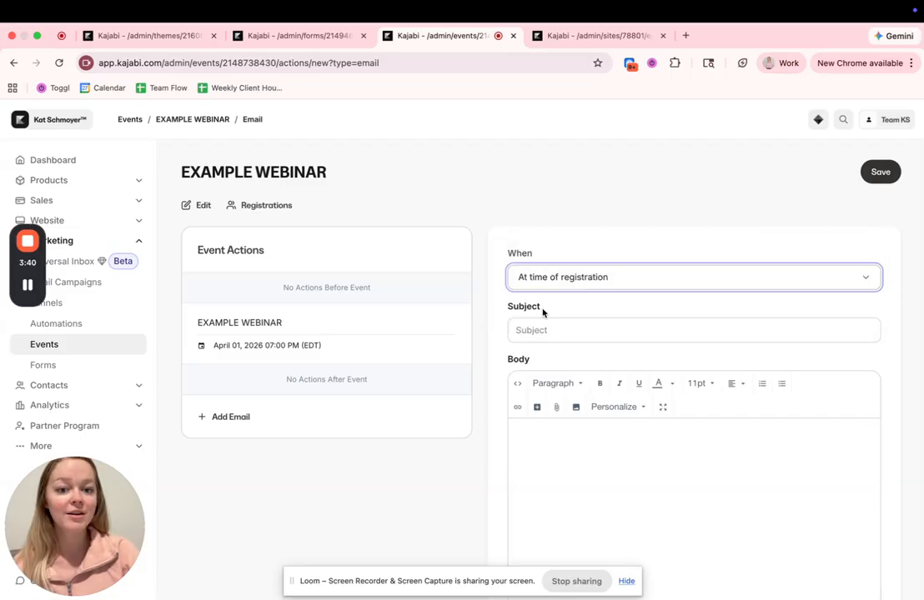
click(538, 335)
text(24)
click(693, 334)
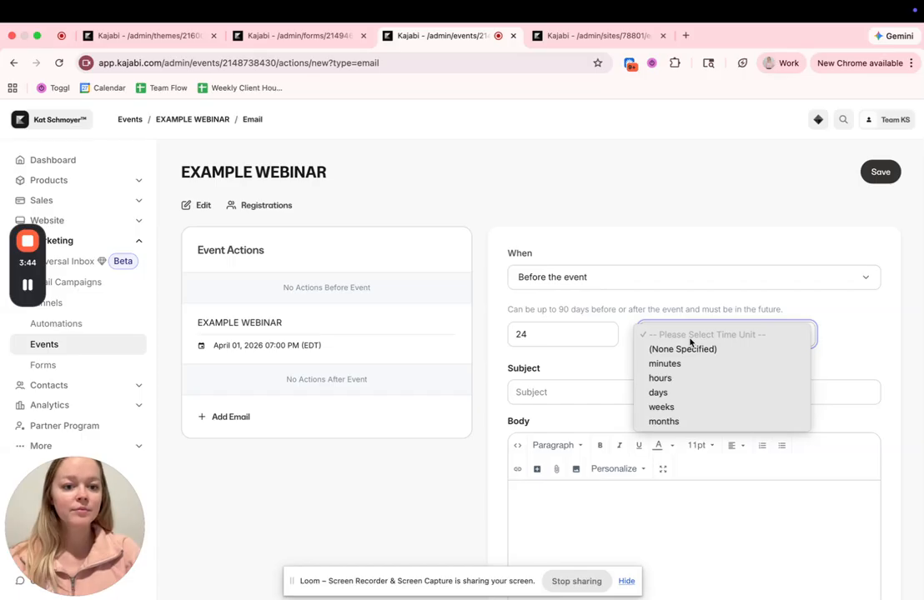
click(673, 377)
click(595, 388)
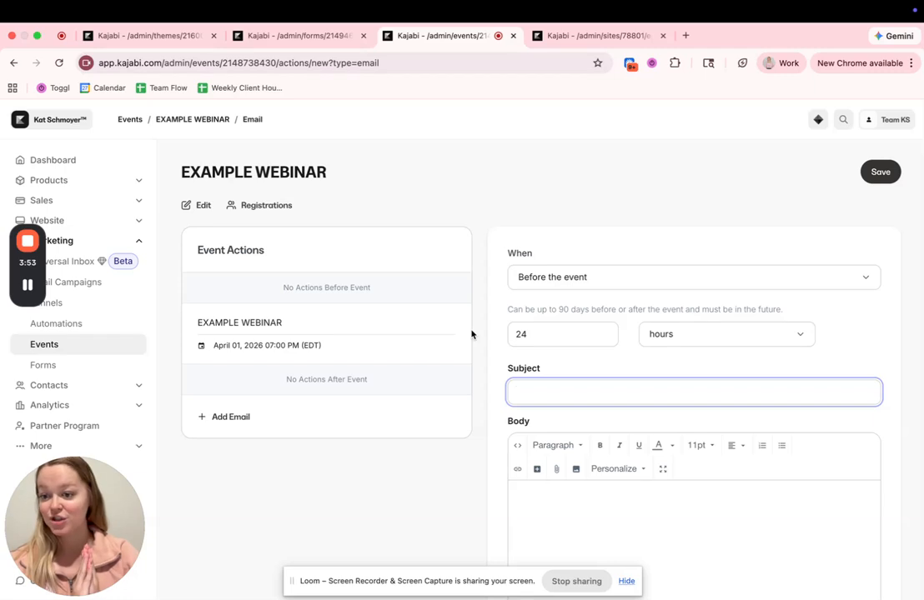
click(579, 276)
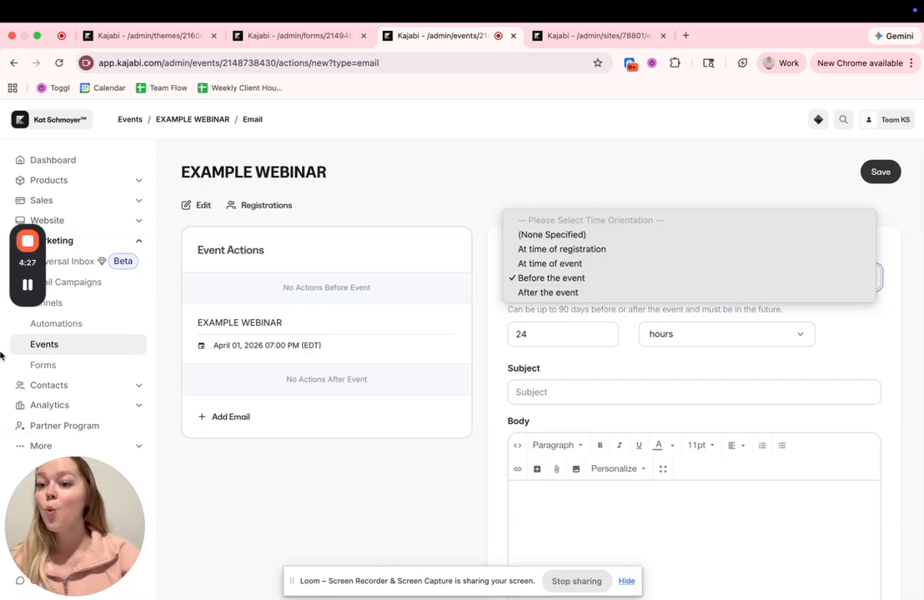
click(96, 280)
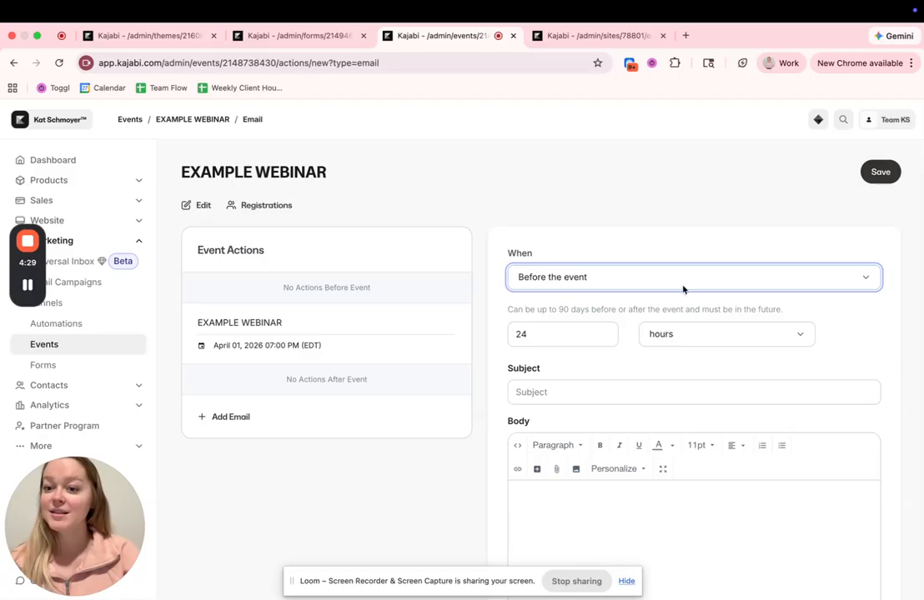
Step: Create a new email sequence campaign titled EXAMPLE: WEBINAR CONFIRMATION EMAIL
click(70, 286)
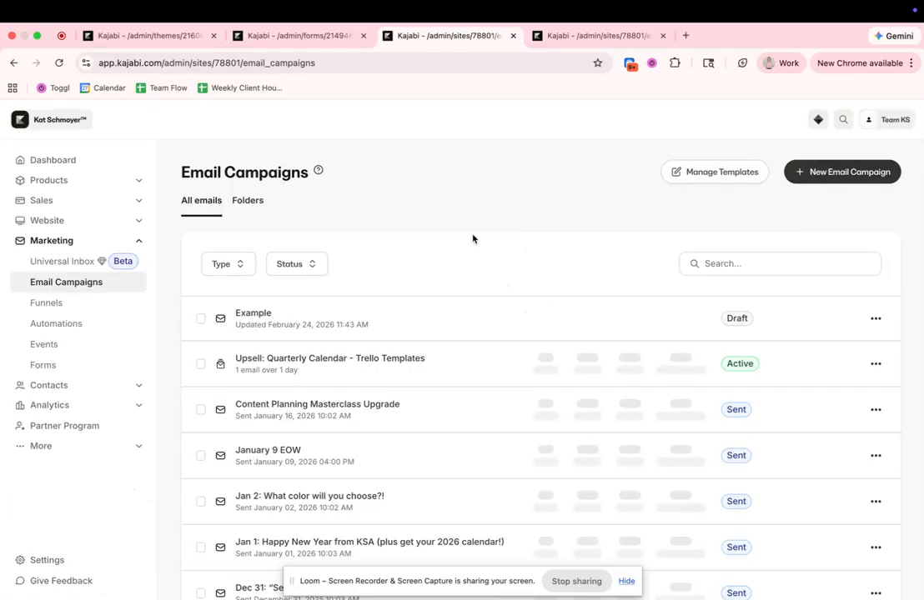
click(810, 177)
click(653, 260)
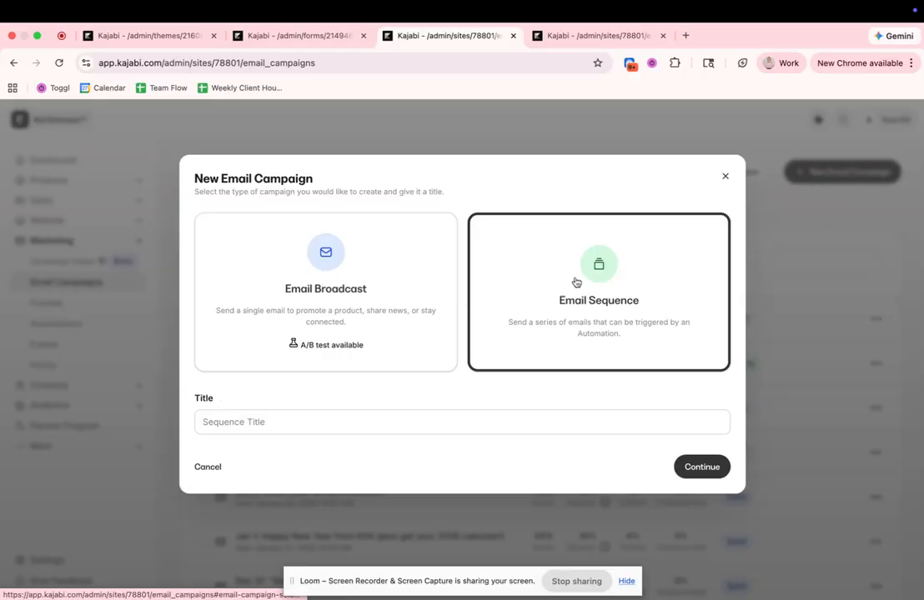
click(231, 419)
text(EX)
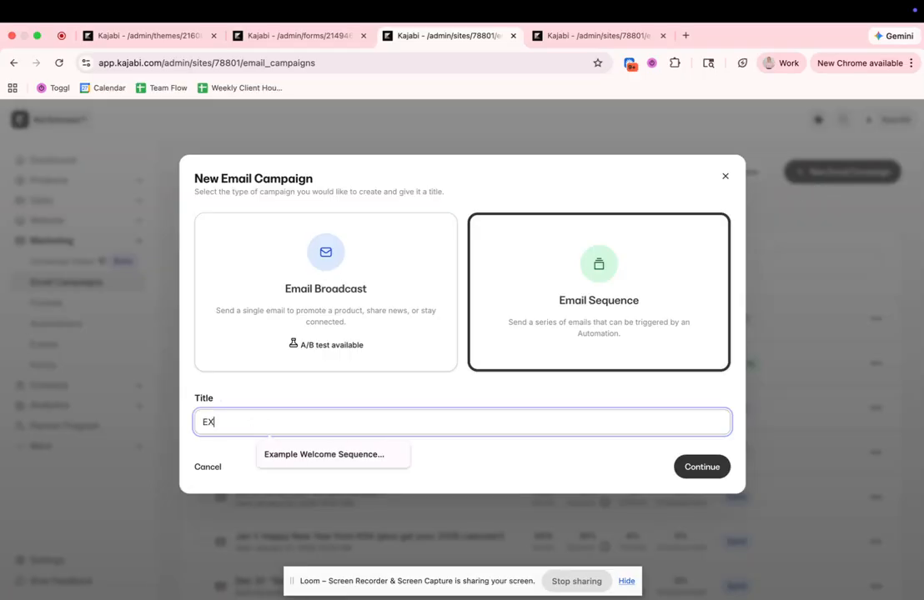
text(AMPLE: WEBIN)
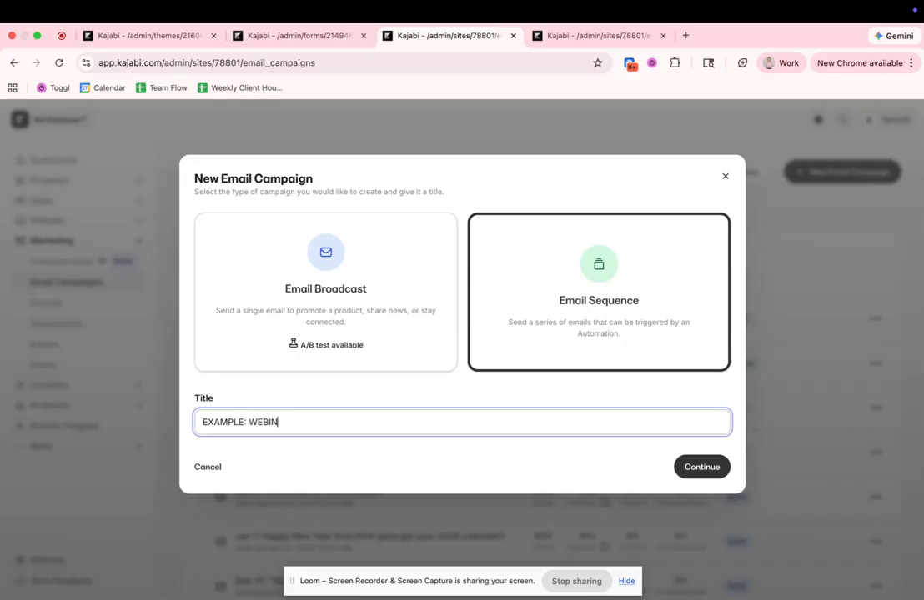
text(AR CONFIRMATION EMAIL)
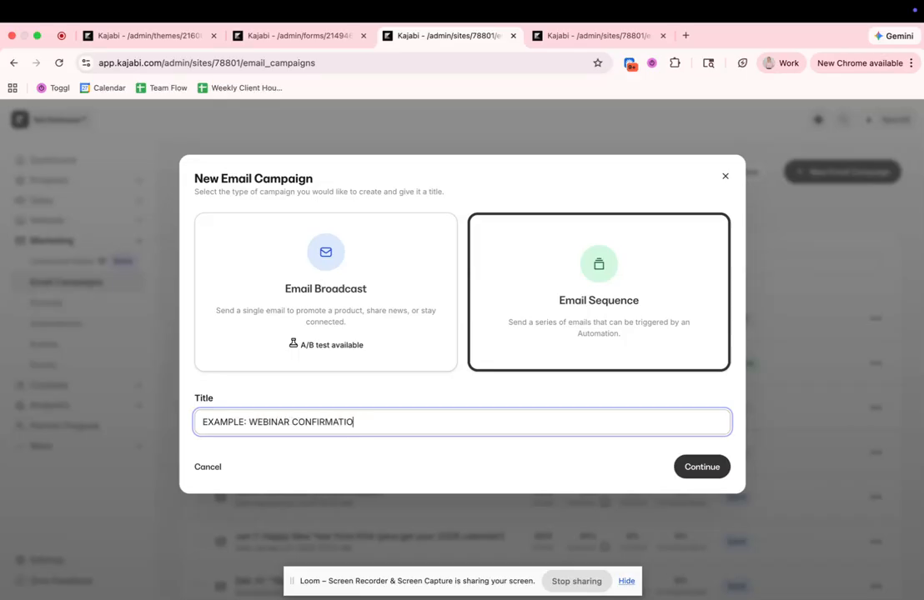
click(704, 472)
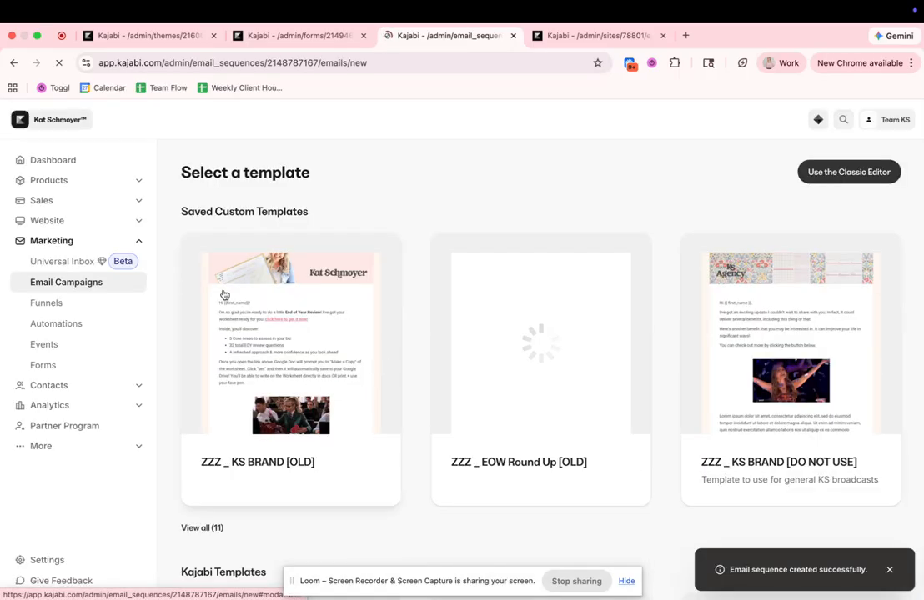
Step: Add an email titled EXAMPLE to the sequence using the Simple Text template
scroll(323, 384, down, 6)
scroll(557, 407, down, 15)
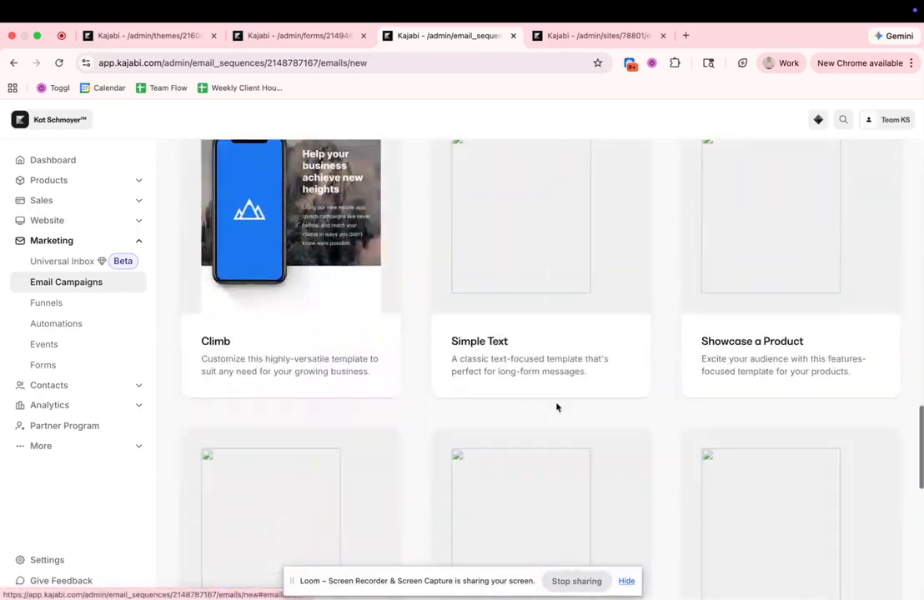
click(510, 206)
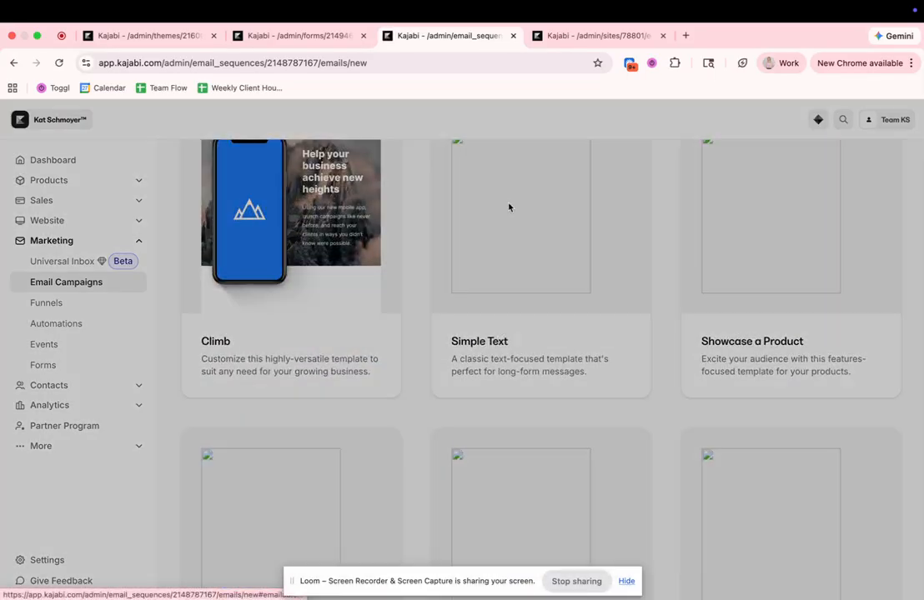
click(616, 256)
click(615, 266)
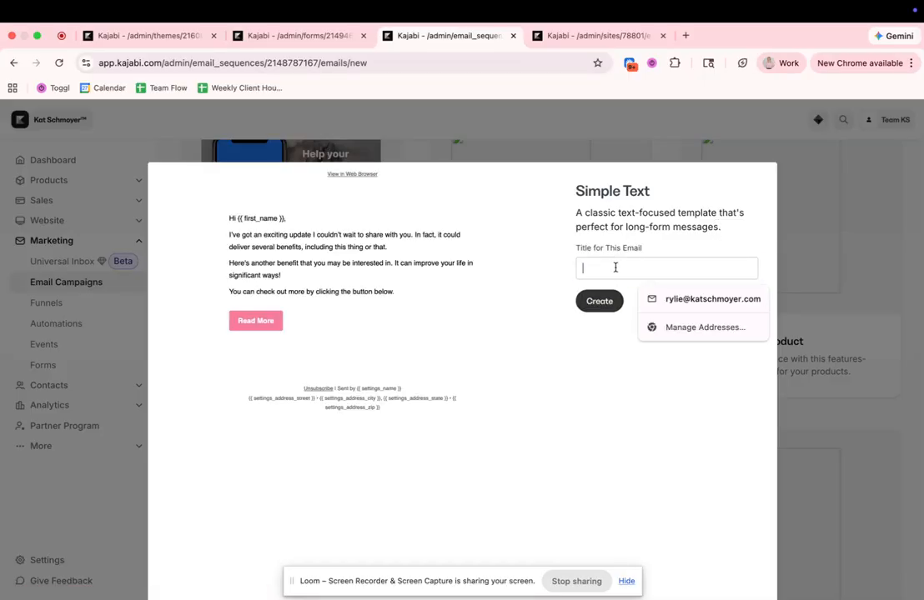
text(EXAMPLE)
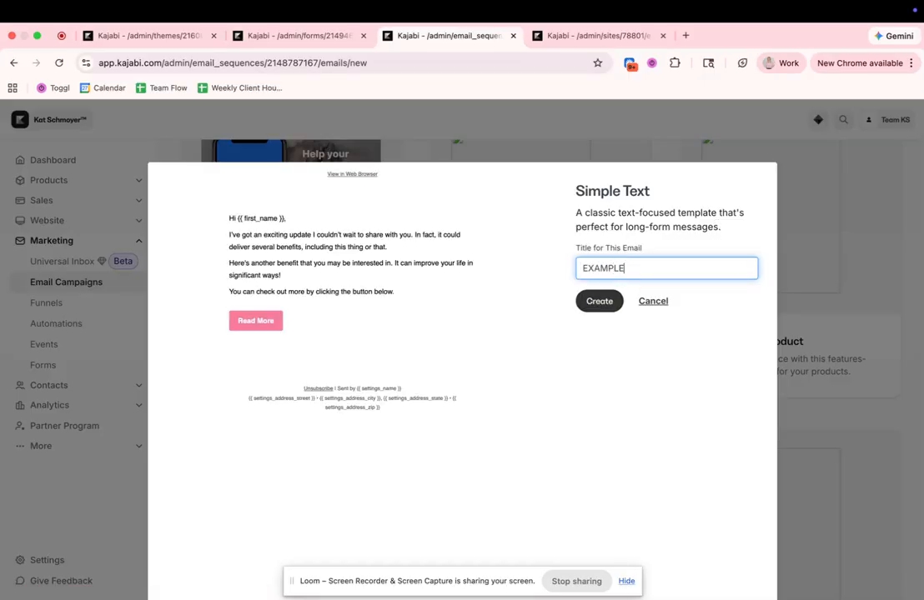
click(597, 303)
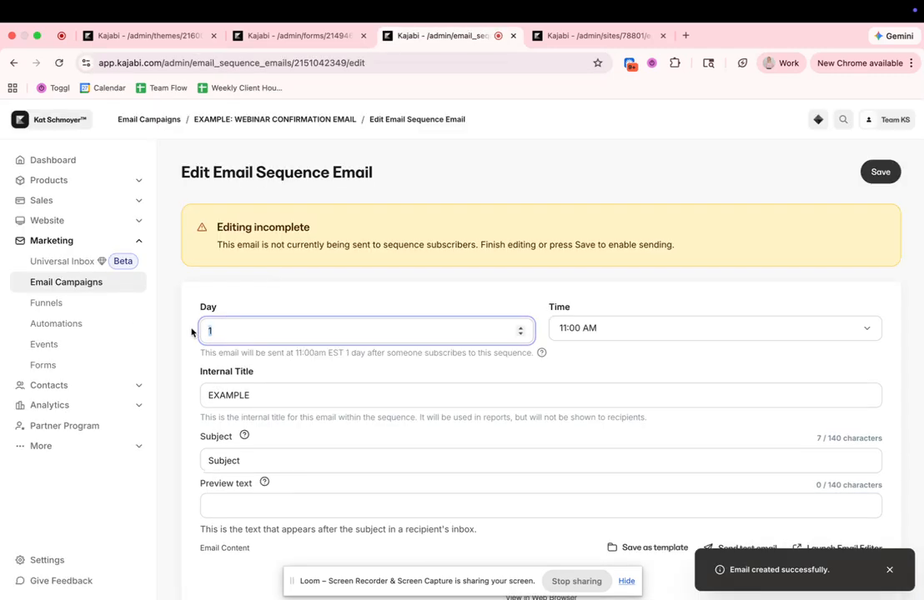
Step: Set the sequence email's send day to 0 and review its subject, preview text and content
text(0)
scroll(300, 352, down, 3)
click(254, 326)
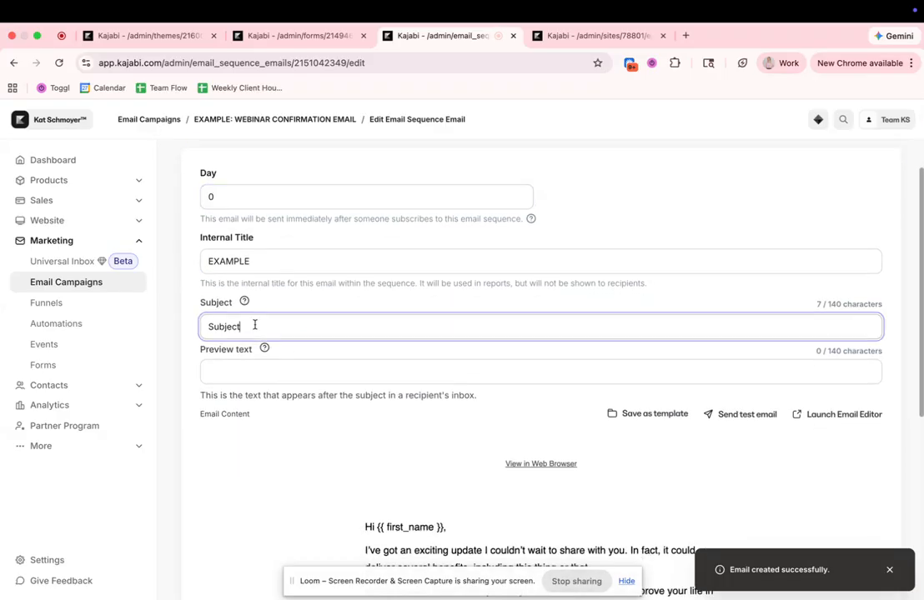
click(248, 372)
scroll(248, 372, down, 4)
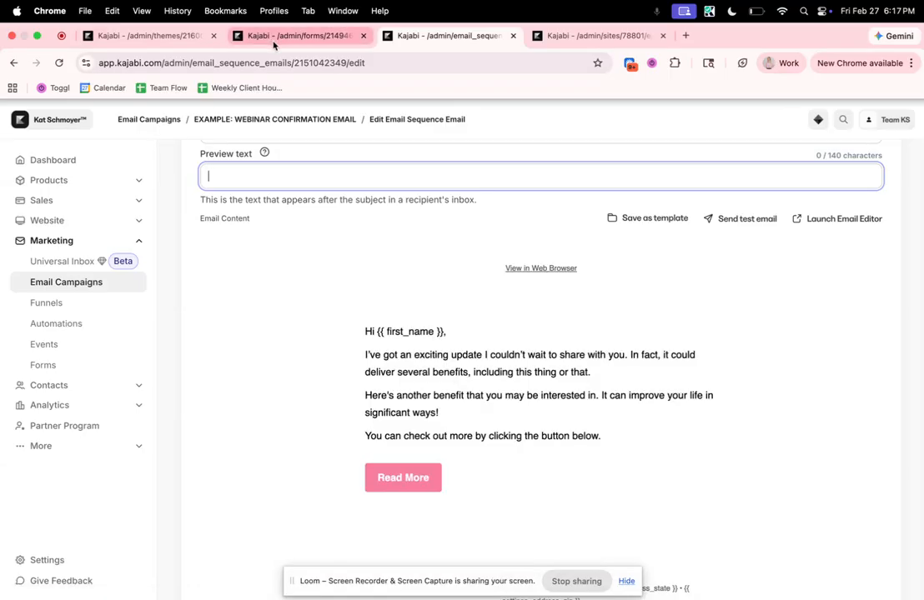
Step: In the WEBINAR: EXAMPLE form's event registration automation, change the action to Subscribe to an email sequence and view the available sequences
click(274, 38)
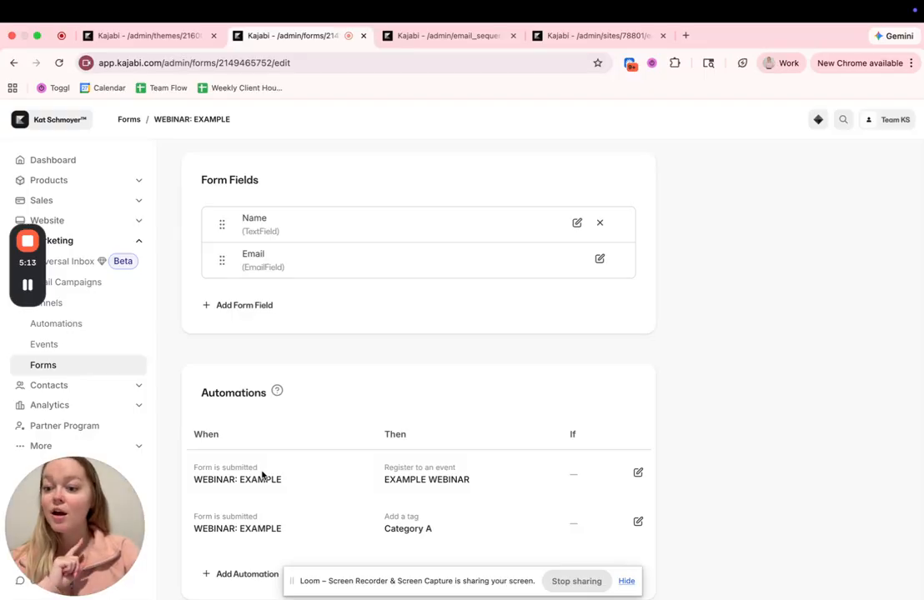
click(638, 473)
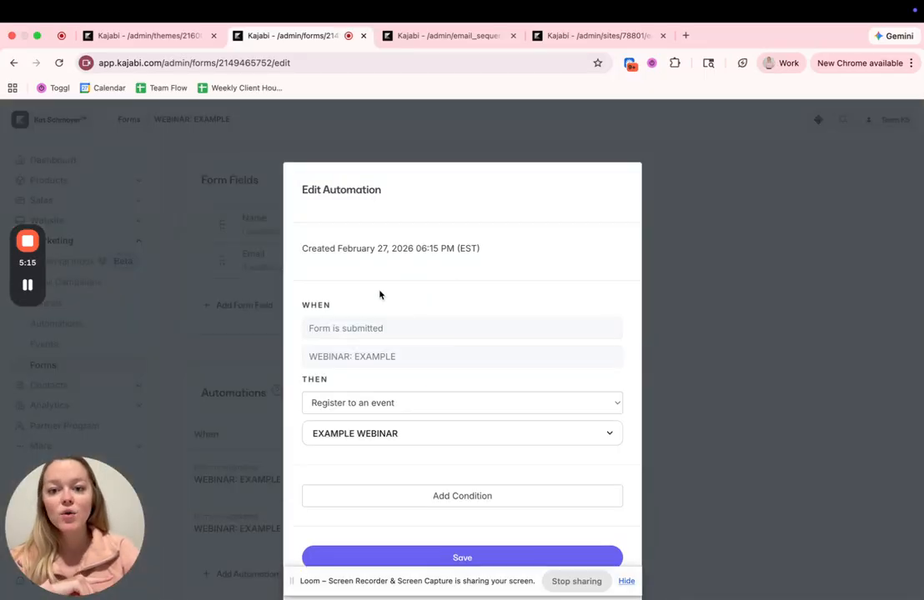
click(344, 437)
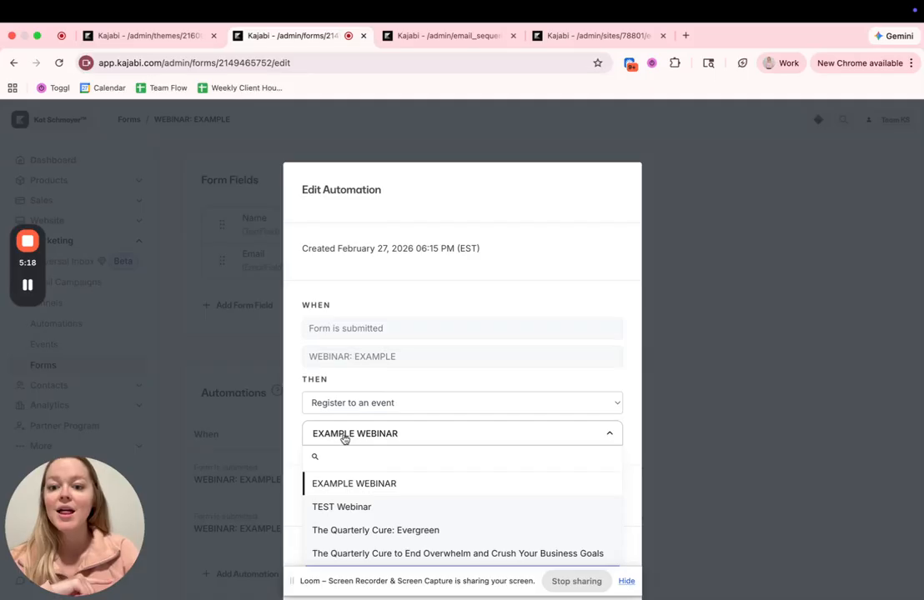
click(342, 403)
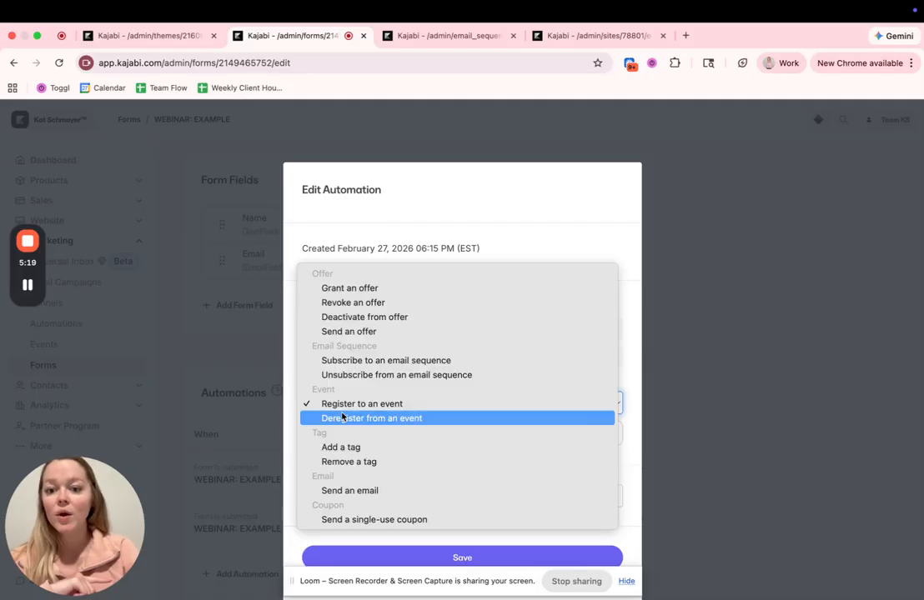
click(363, 360)
click(348, 442)
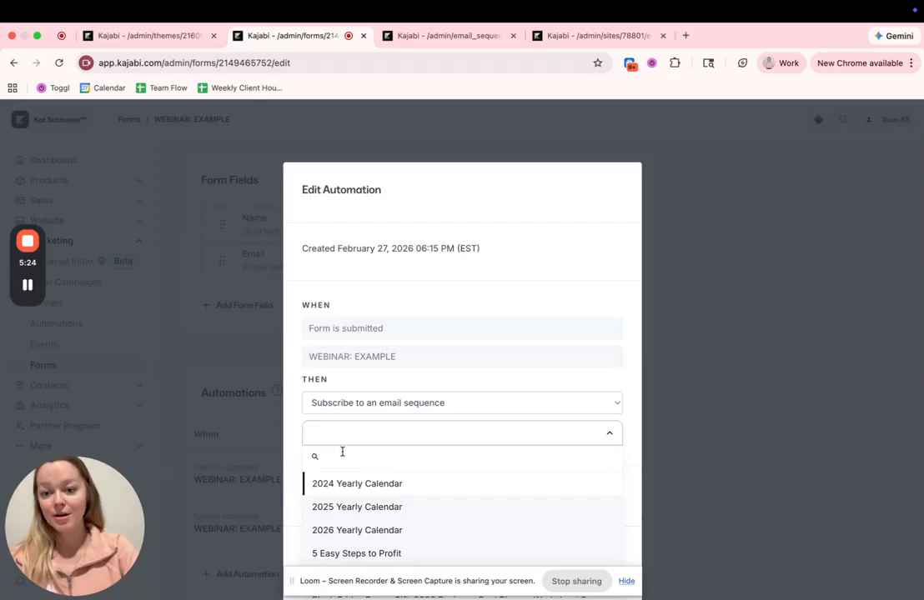
click(343, 435)
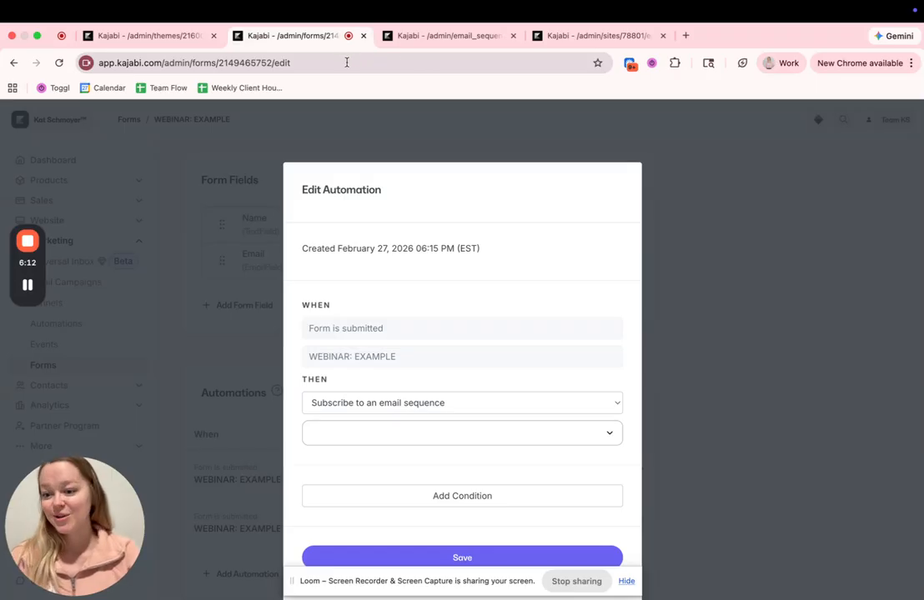
Step: Link the landing page's countdown timer block to the EXAMPLE WEBINAR event and save the page
click(150, 36)
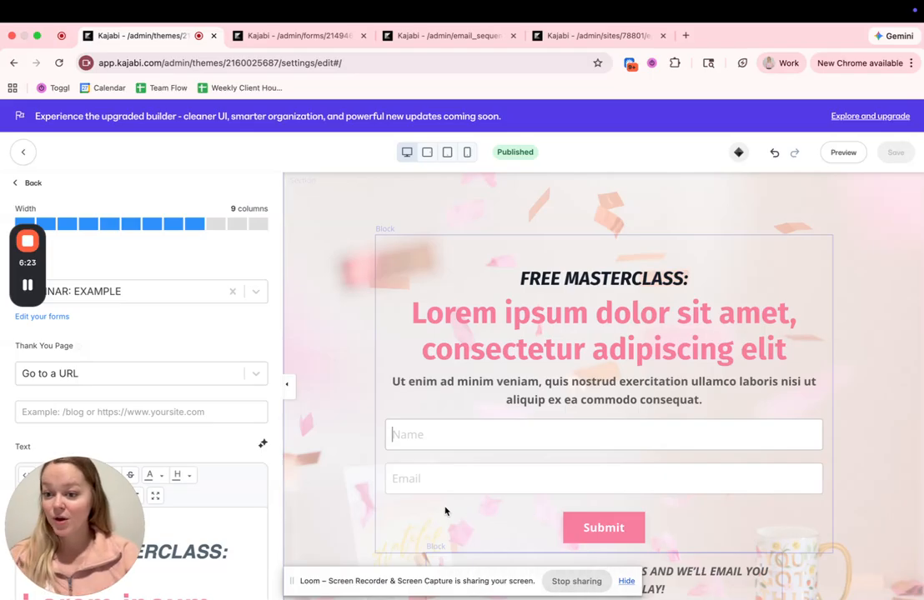
scroll(446, 511, down, 1)
scroll(445, 511, down, 15)
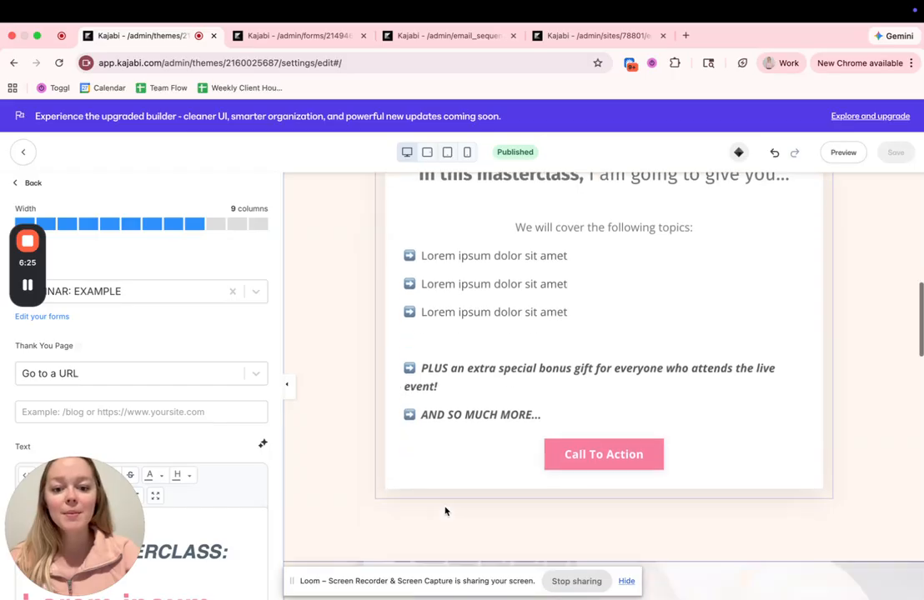
scroll(446, 509, down, 5)
scroll(448, 293, up, 3)
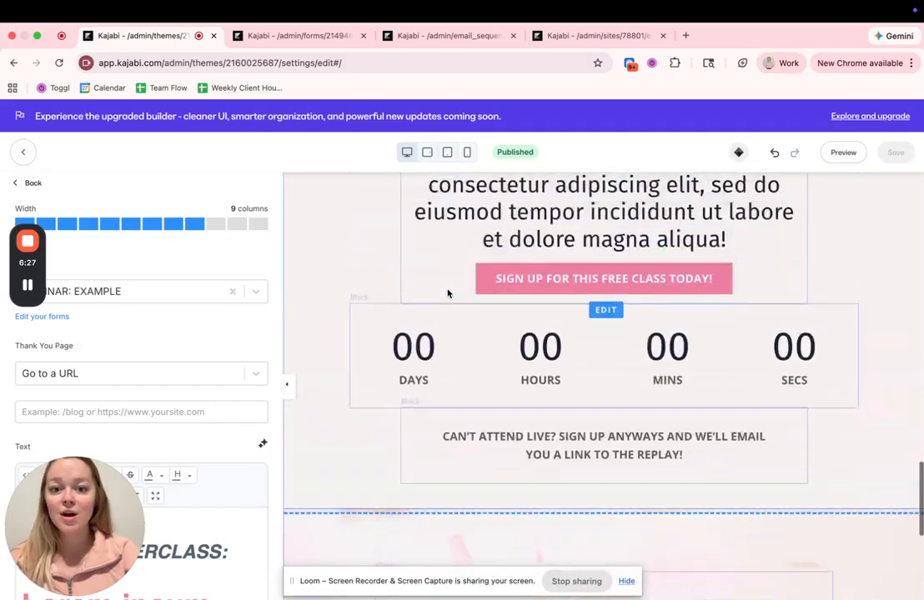
click(460, 396)
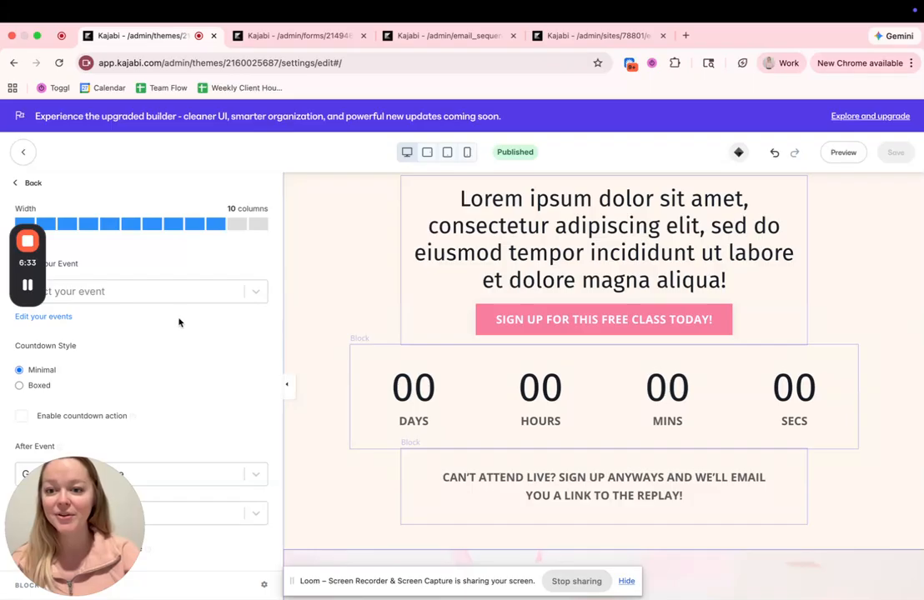
click(257, 291)
click(126, 324)
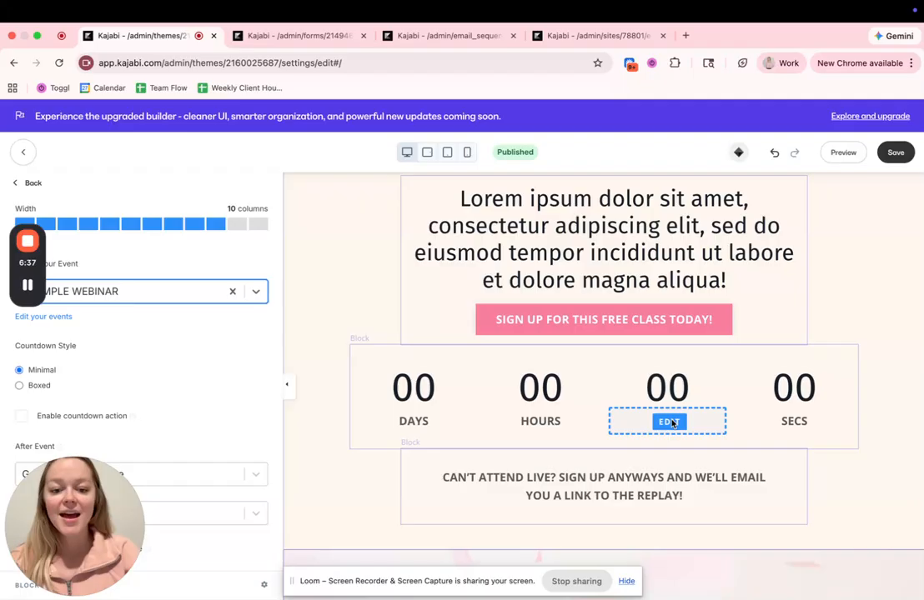
click(889, 151)
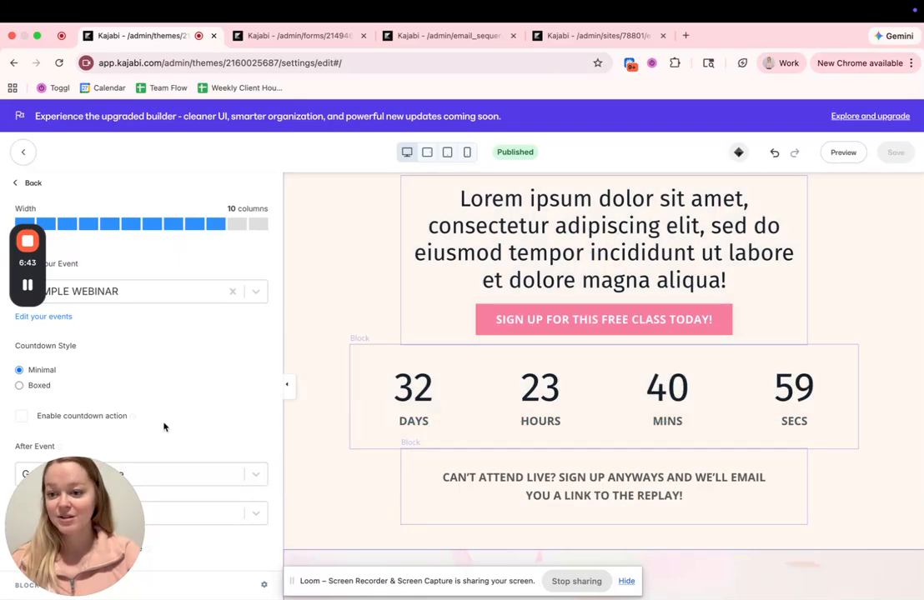
Step: Examine the countdown block's after-event action and landing page options
scroll(133, 417, down, 3)
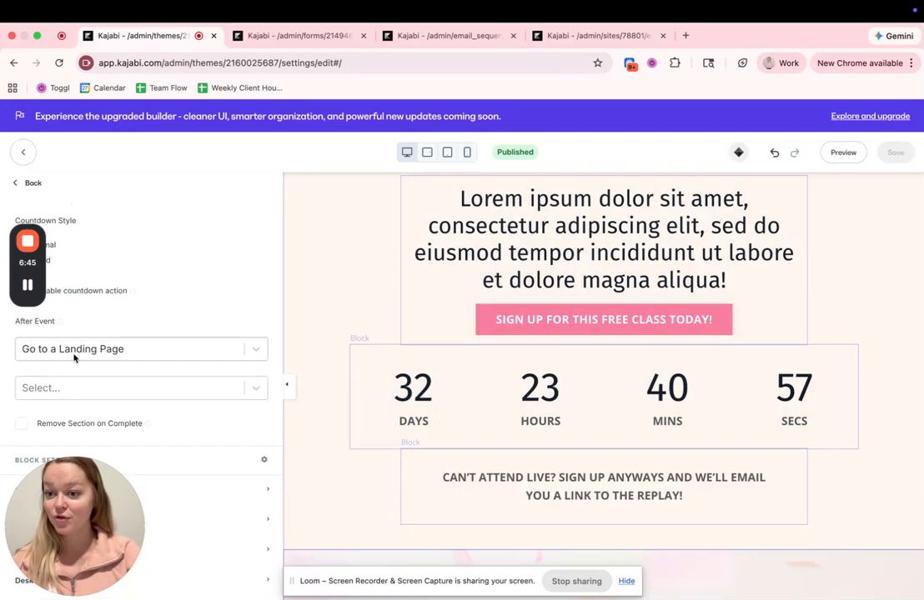
click(116, 392)
click(178, 344)
click(171, 308)
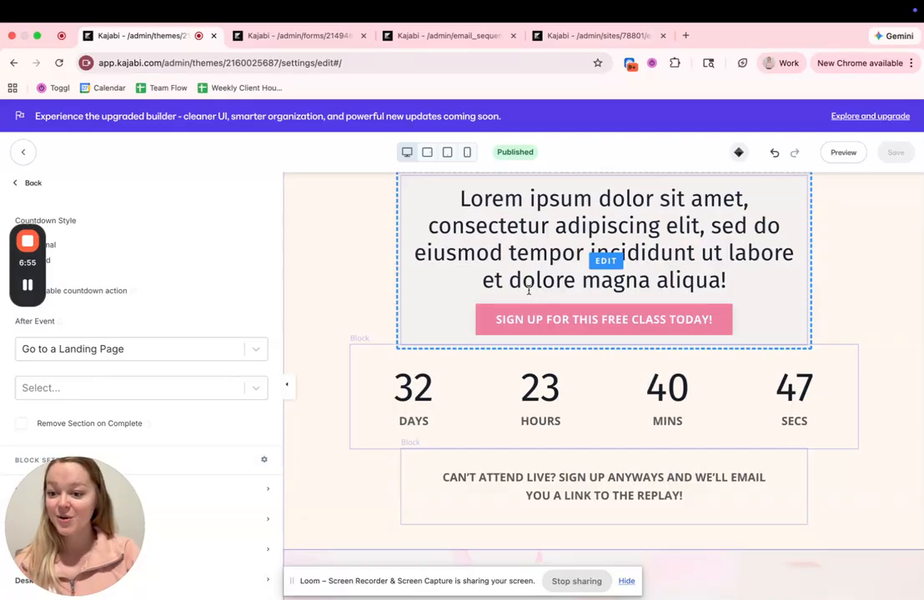
mouse_move(28, 241)
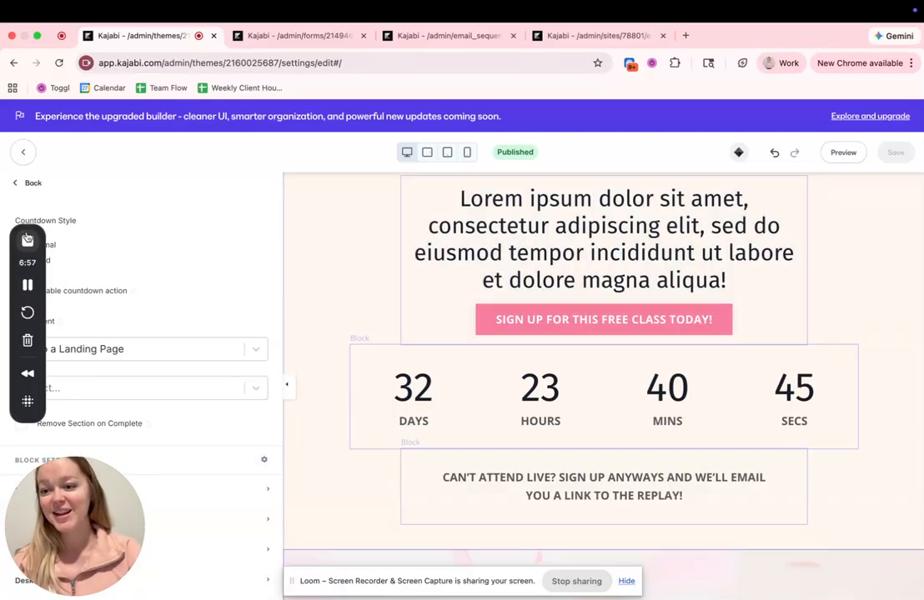